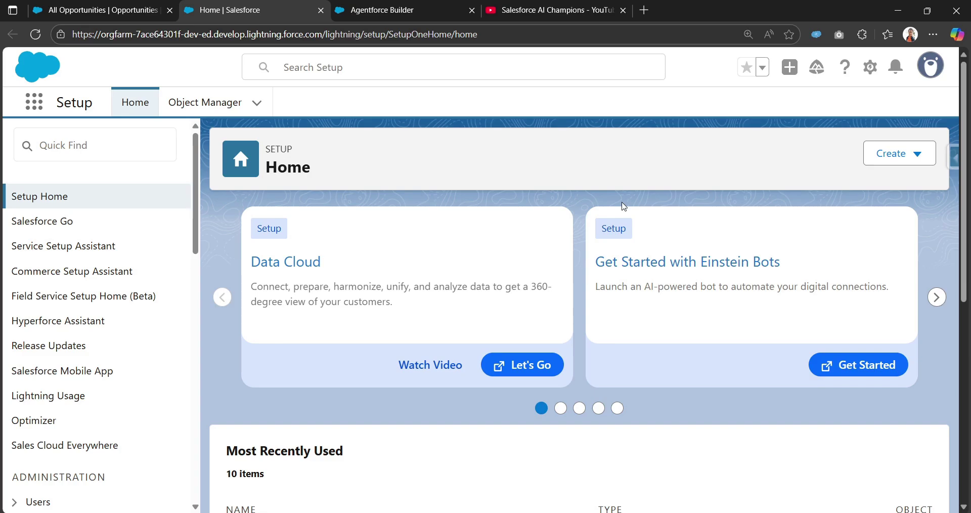
- Find and open the Agentforce Data Library setup page
click(147, 152)
text(ag)
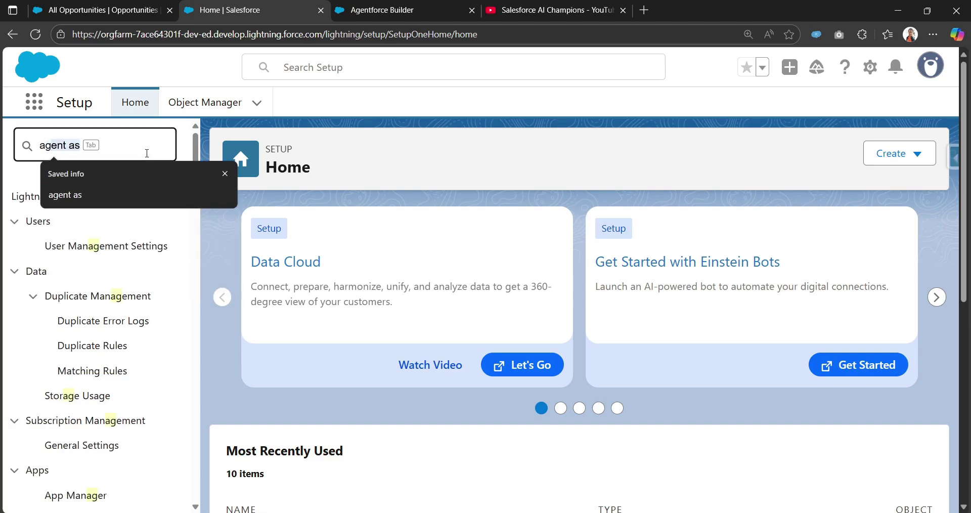
text(entforce d)
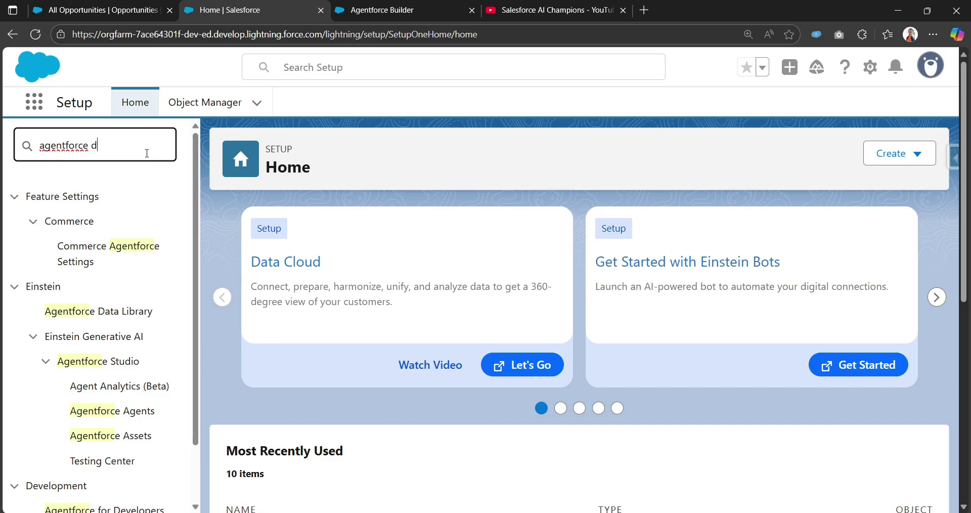
text(a)
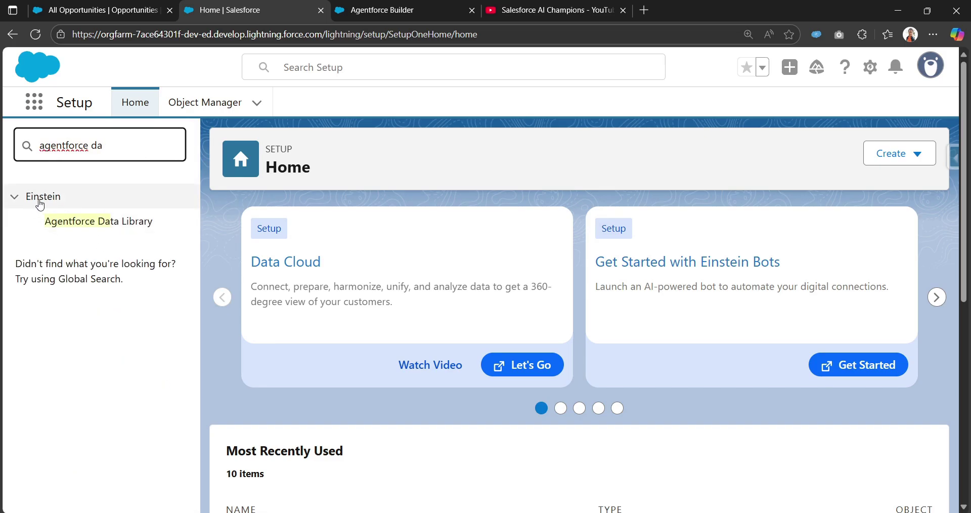
click(67, 224)
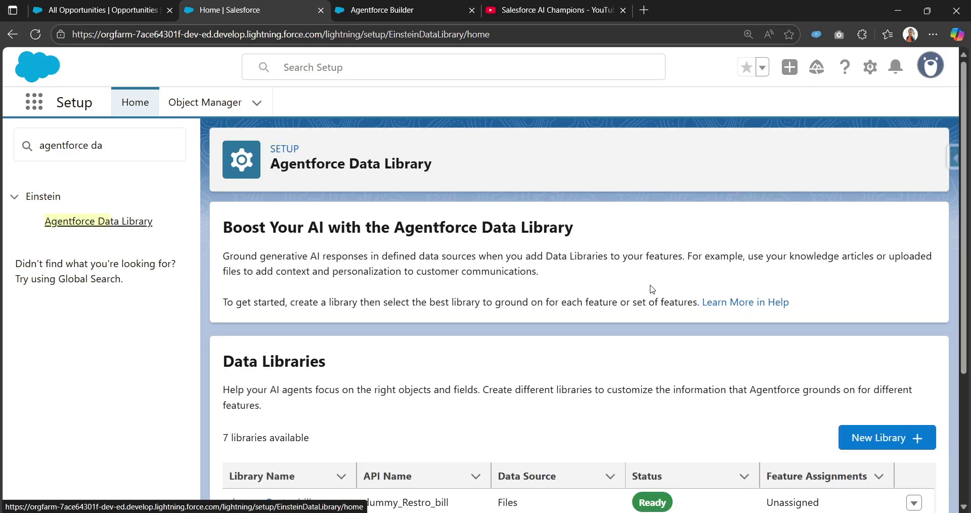
- Create and save a new data library named Demo Web Search ADL with the API name Demo_Web_Search_ADL
scroll(652, 290, down, 2)
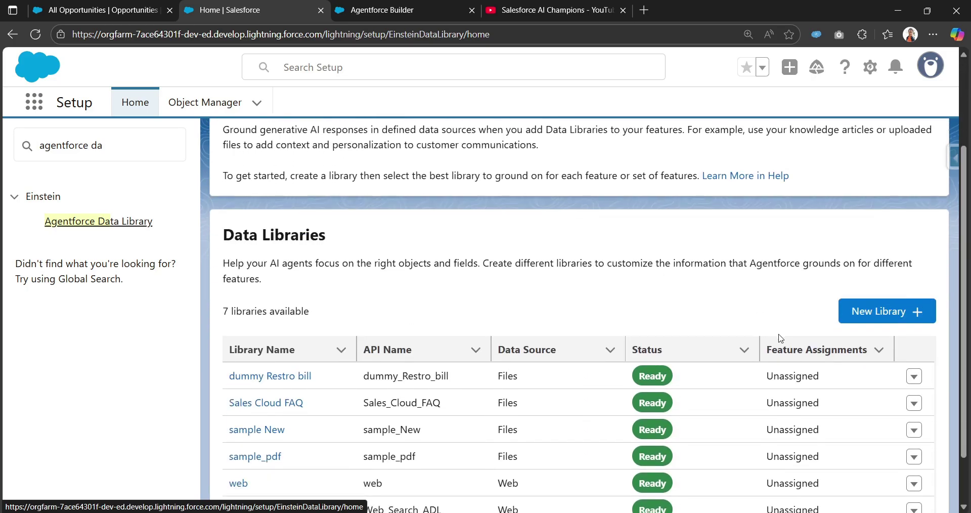
click(913, 315)
click(328, 257)
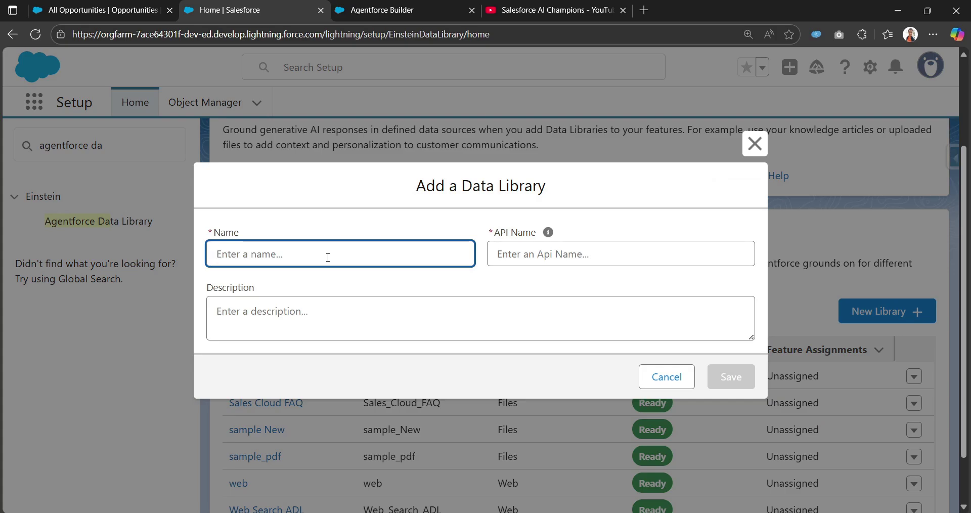
text(Demo)
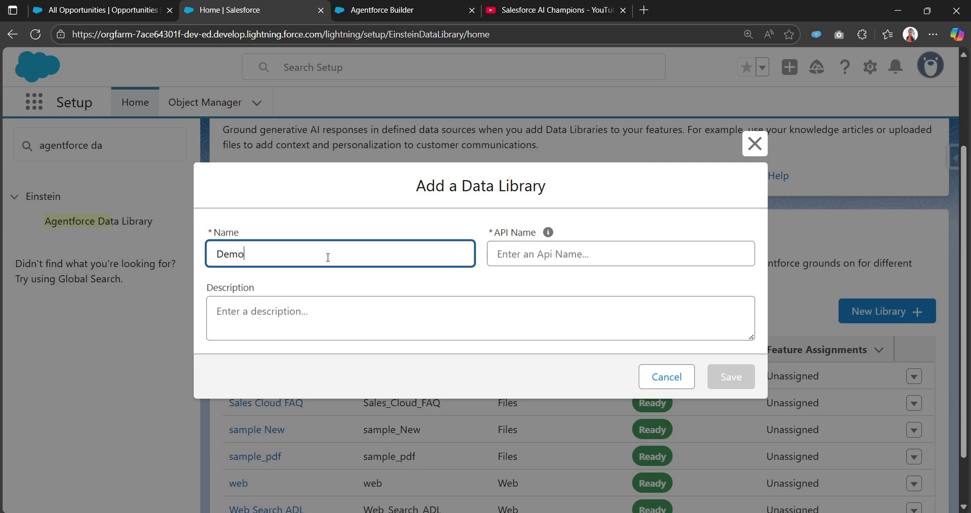
text( Web Search ADL)
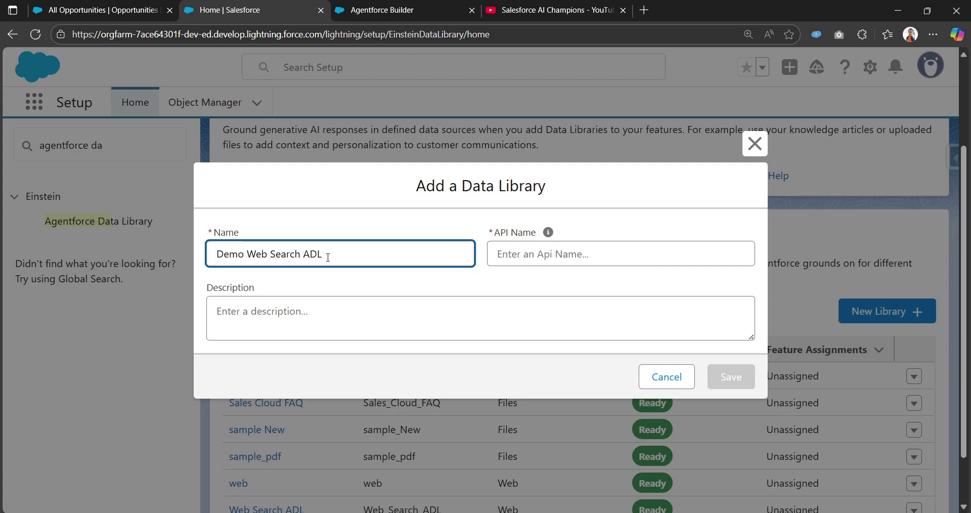
key(Tab)
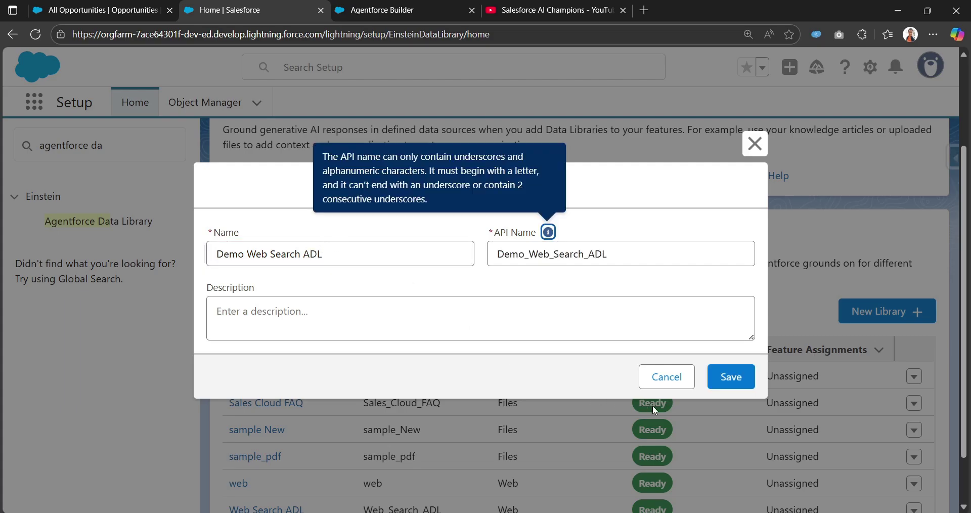
click(739, 382)
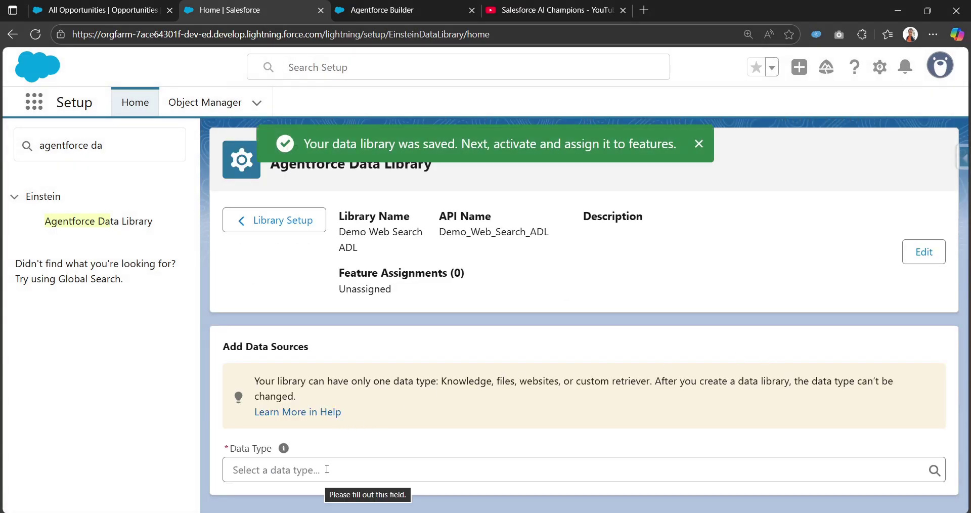
- Set the library's data type to Web, turn on Web Search with Search the Web as the web source, and save
click(327, 469)
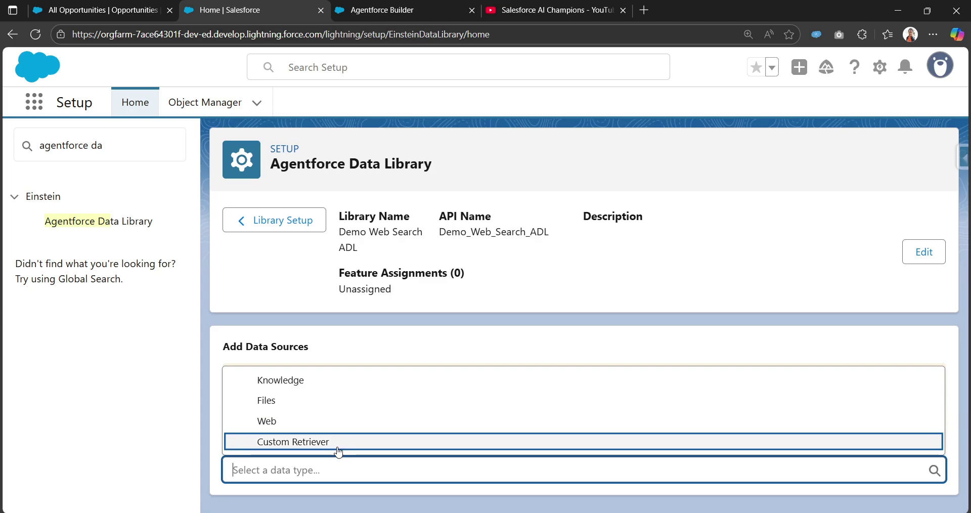
click(318, 428)
scroll(551, 354, down, 5)
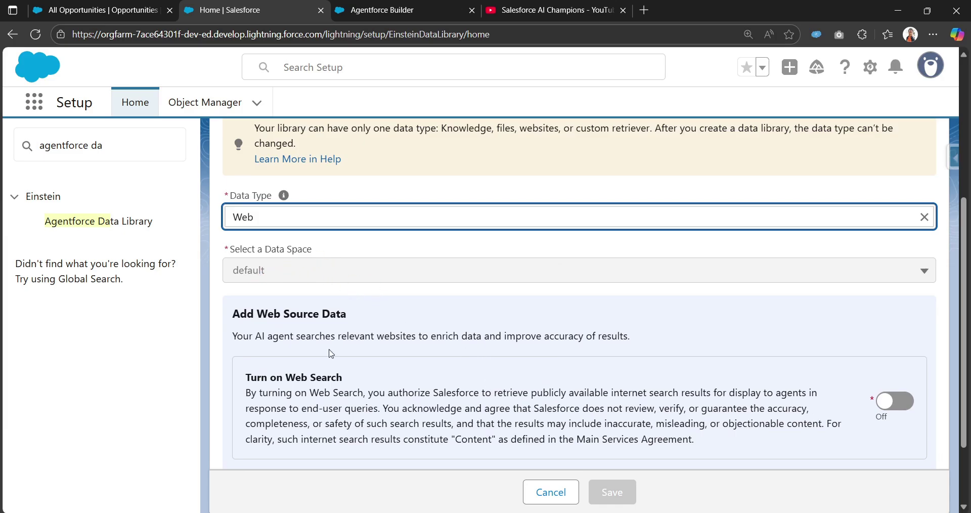
click(892, 402)
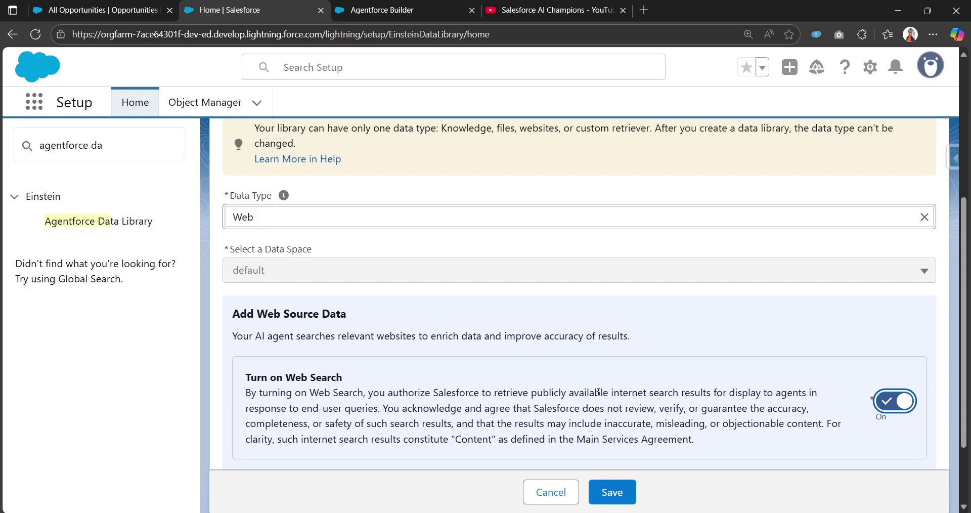
scroll(598, 392, down, 1)
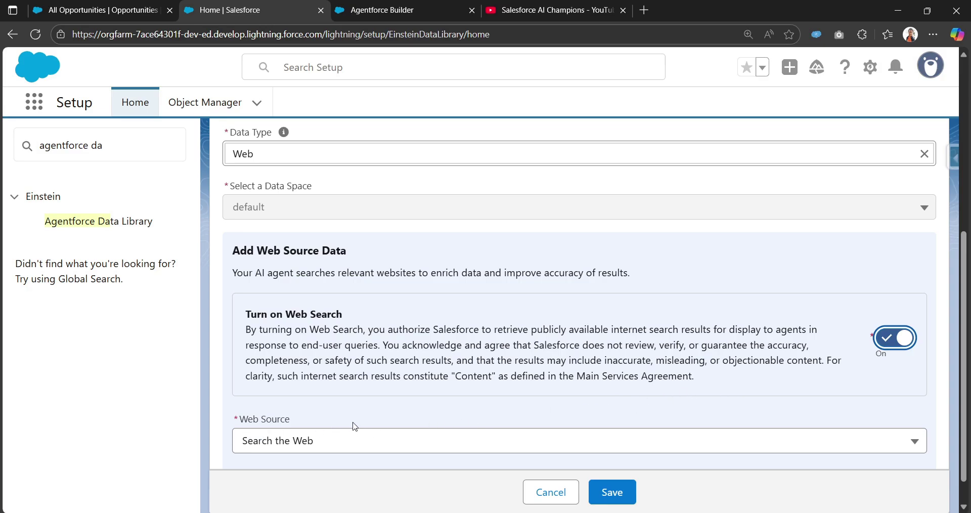
click(288, 445)
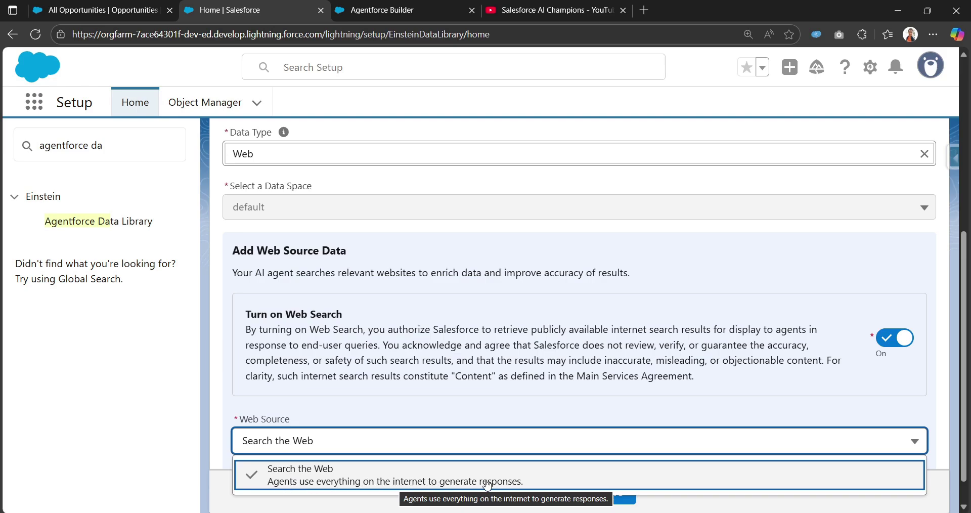
click(566, 401)
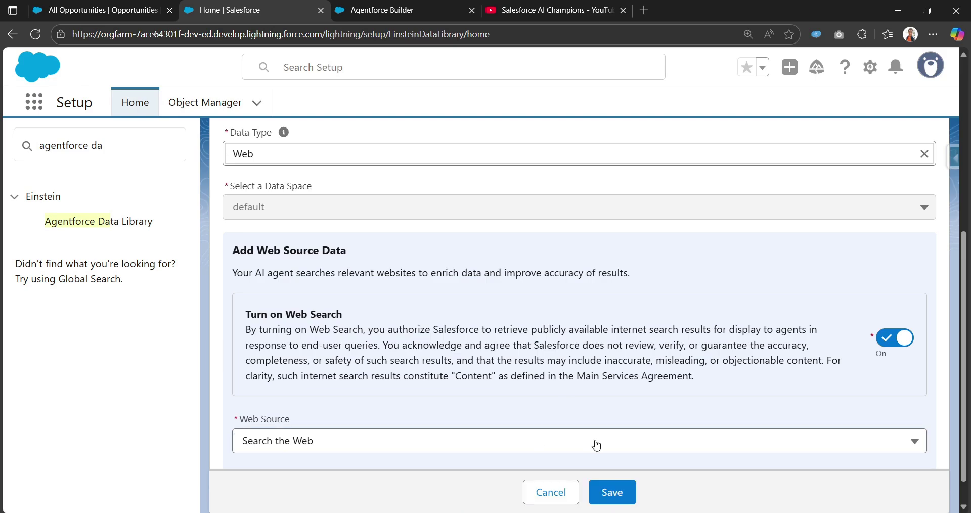
scroll(602, 456, down, 1)
click(615, 499)
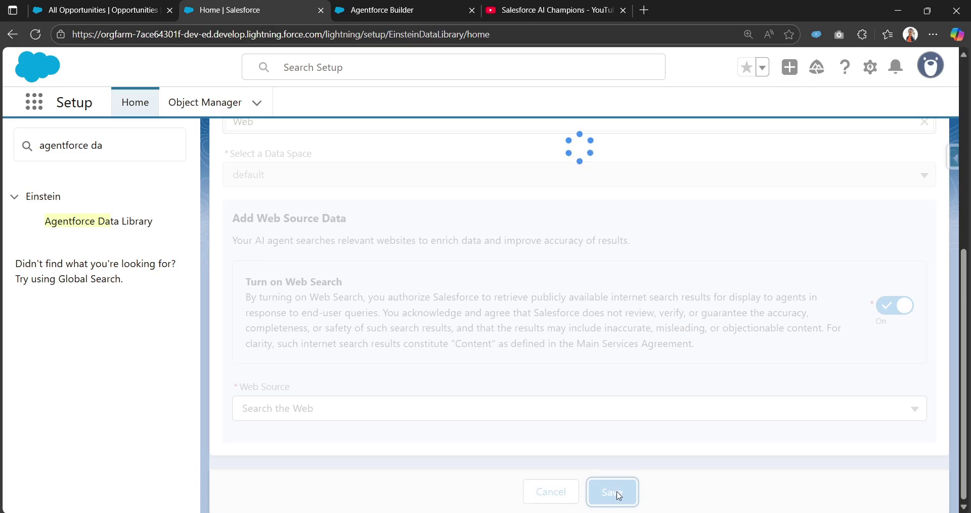
scroll(428, 375, up, 3)
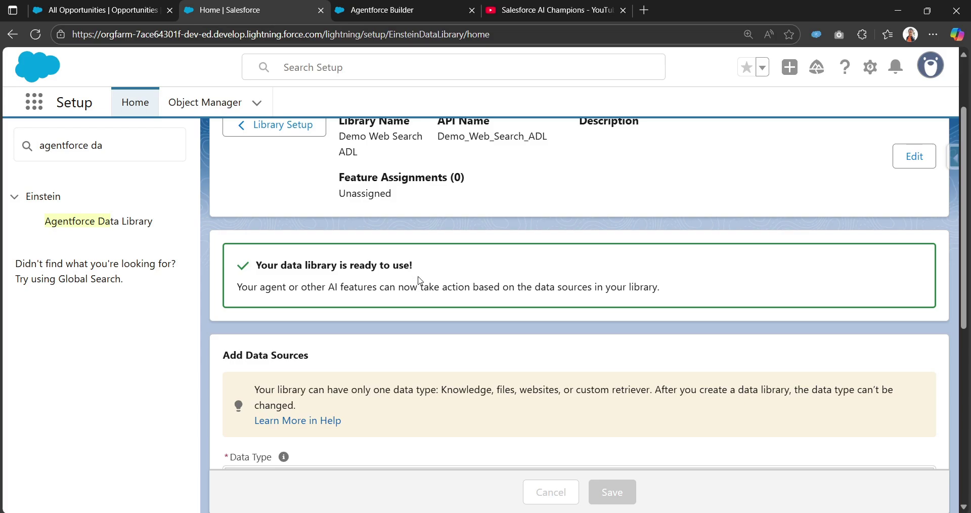
scroll(419, 314, up, 1)
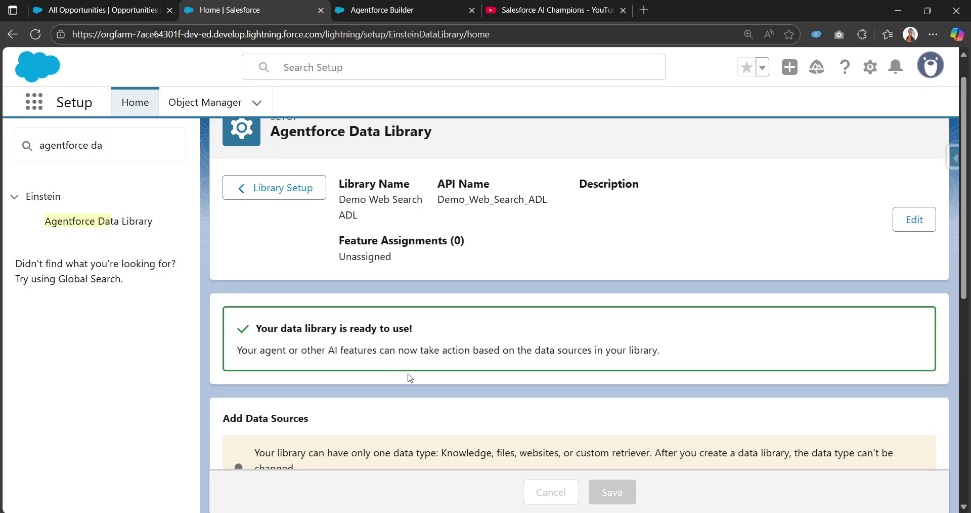
- Find the Agentforce Agents setup page and open Version 1 of the BrightWave Solutions agent in Agentforce Builder
triple_click(112, 144)
text(age)
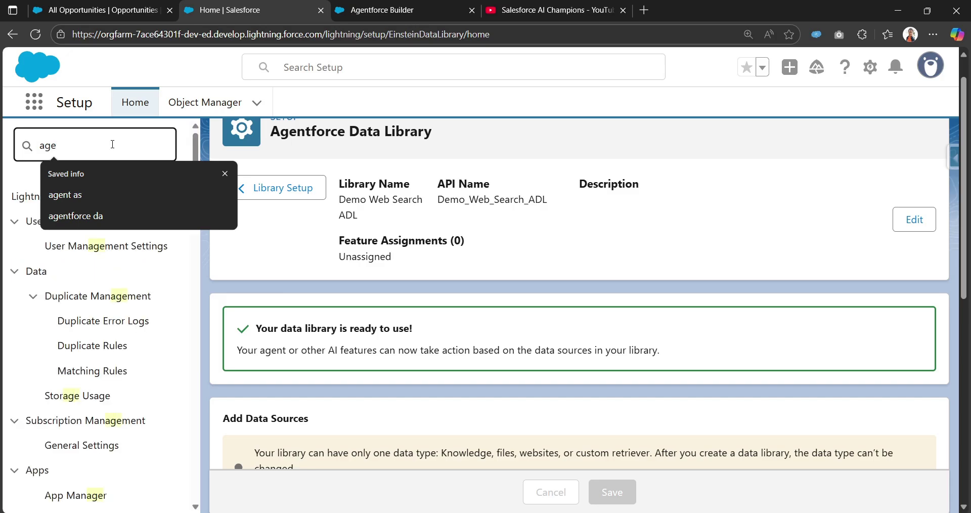
text(nts)
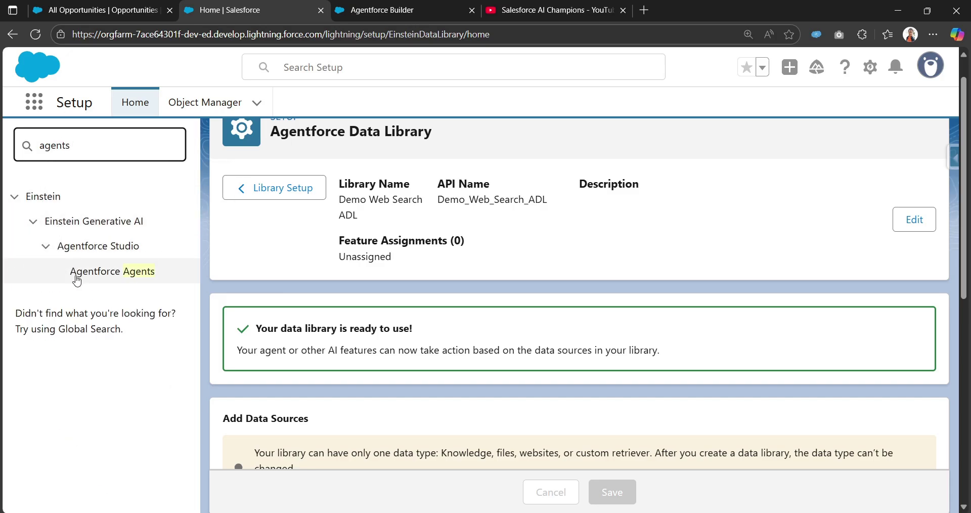
click(99, 276)
scroll(475, 316, down, 8)
scroll(450, 378, down, 2)
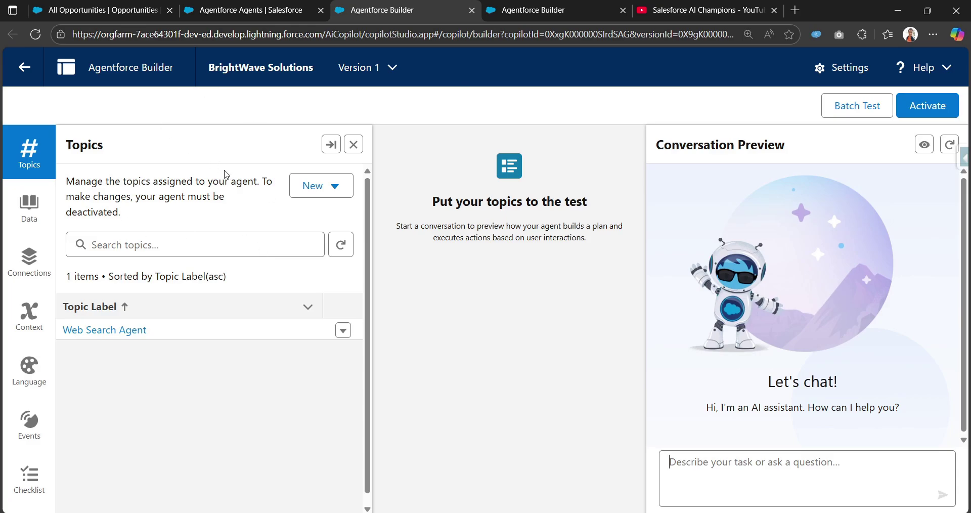
- Open the BrightWave Solutions agent's data settings and check which data library is assigned
click(30, 215)
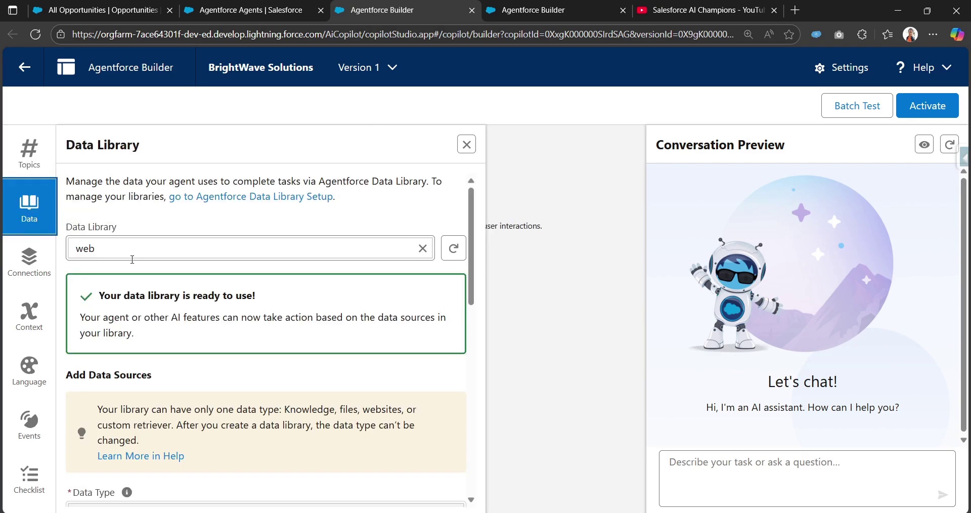
scroll(101, 253, down, 1)
scroll(86, 249, up, 1)
- Return to Setup and bring up the full list of Agentforce data libraries
click(241, 6)
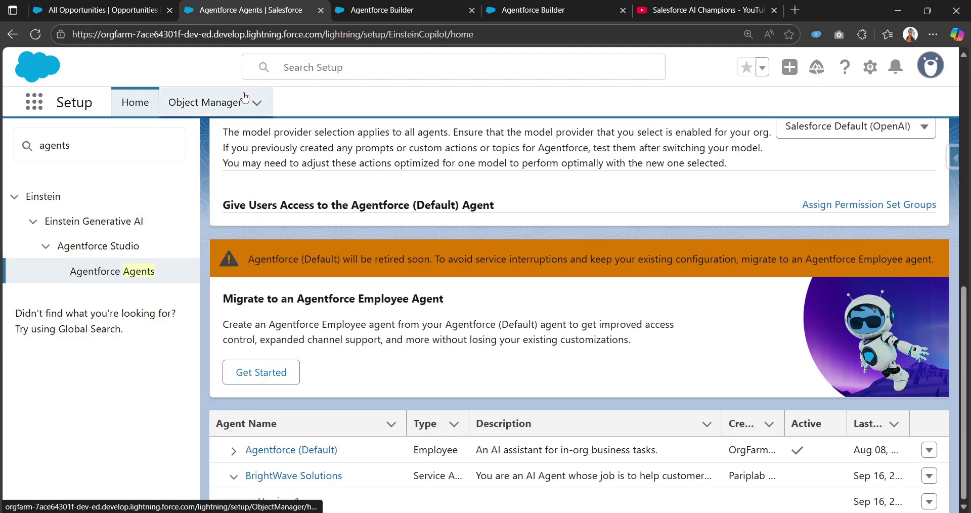
double_click(99, 143)
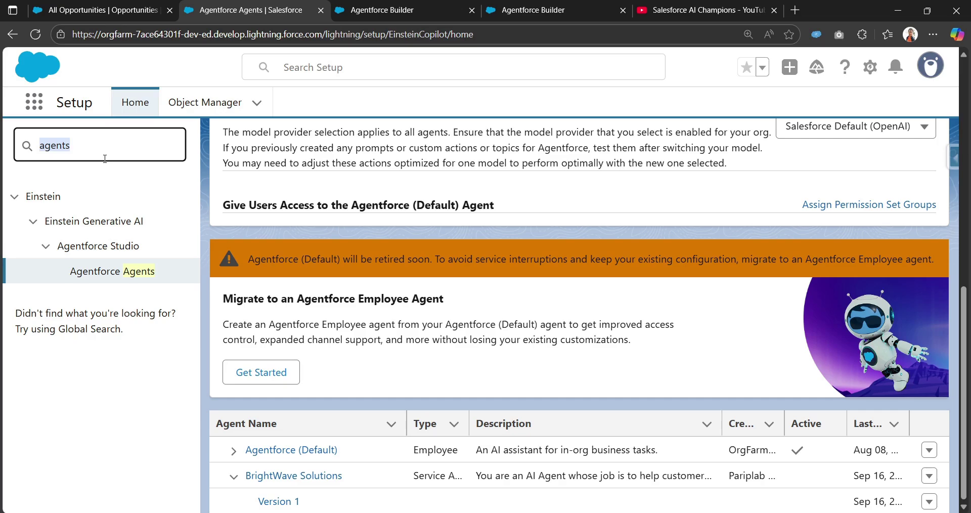
text(agentforce data)
click(91, 226)
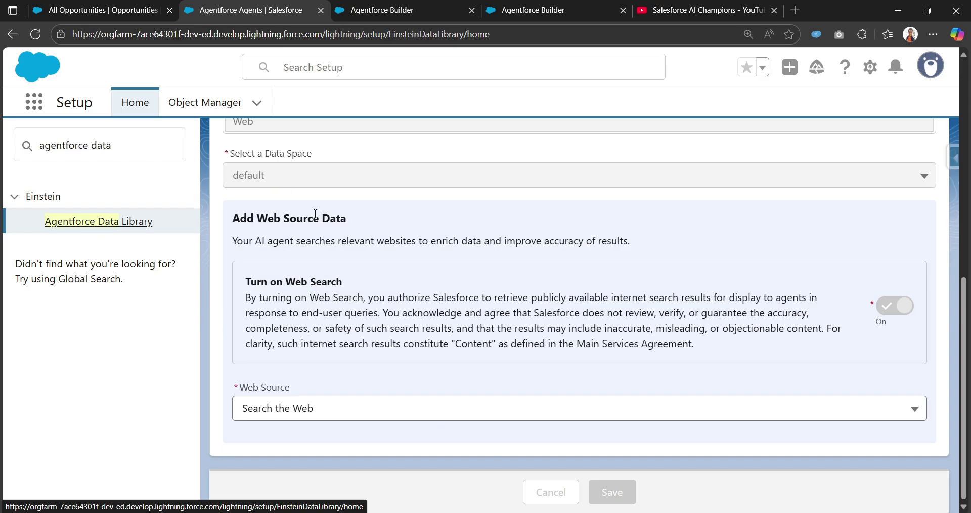
scroll(235, 226, up, 8)
click(250, 226)
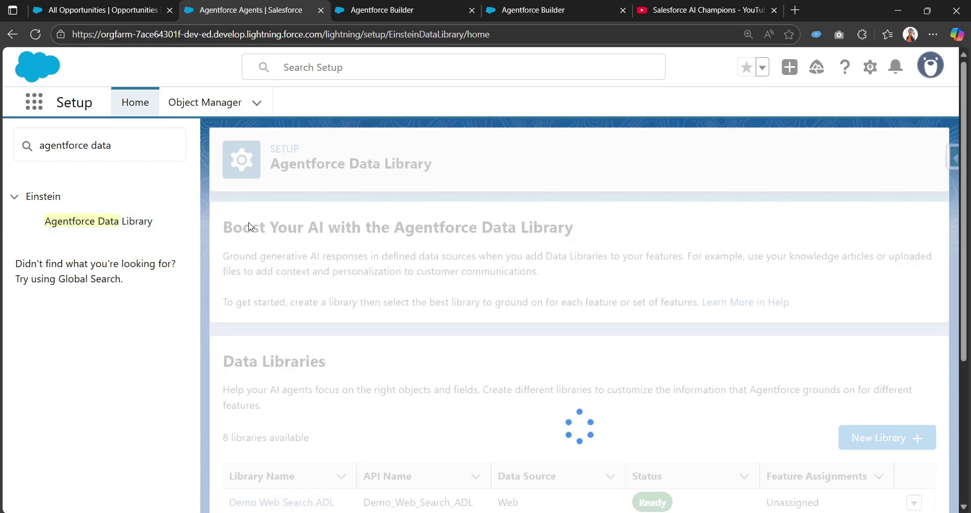
scroll(263, 291, down, 4)
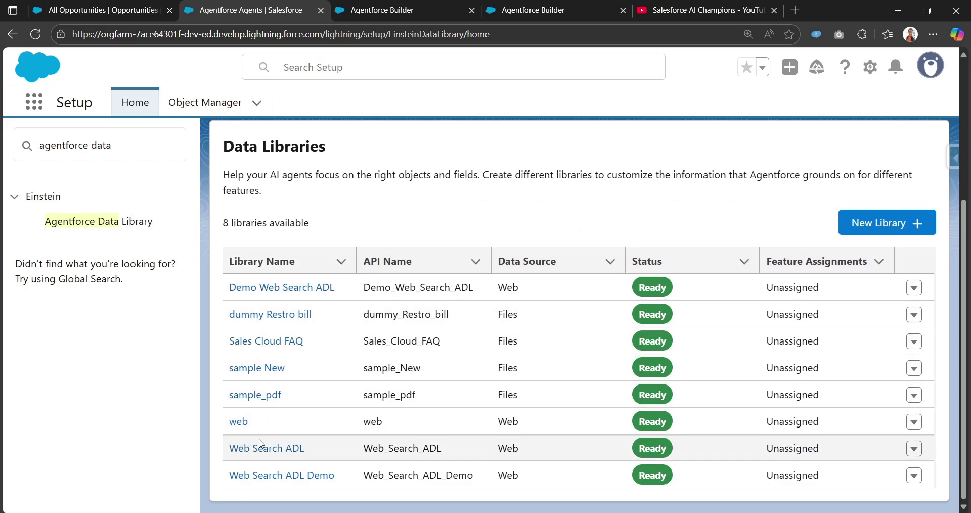
- Open the library named web and review its data type, Web Search setting and web source
click(239, 421)
scroll(551, 375, down, 3)
scroll(319, 325, up, 1)
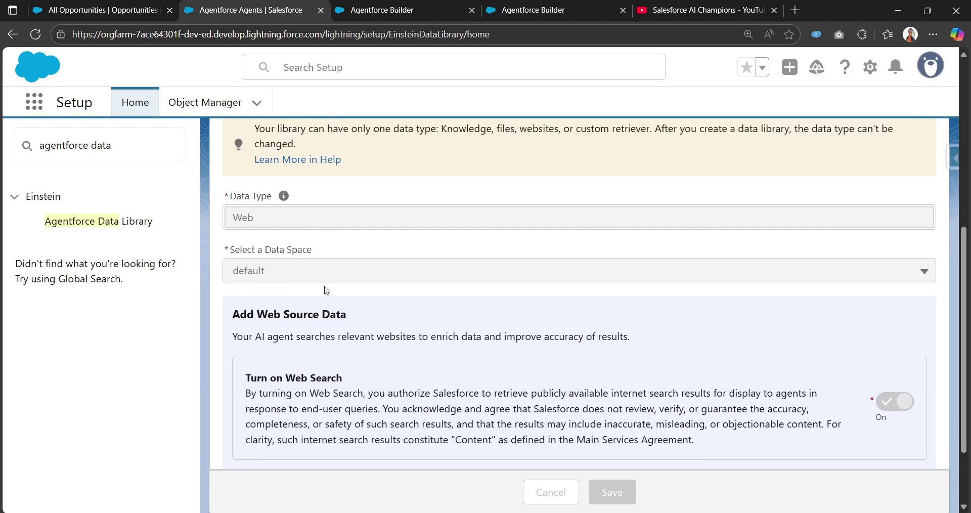
scroll(327, 290, down, 2)
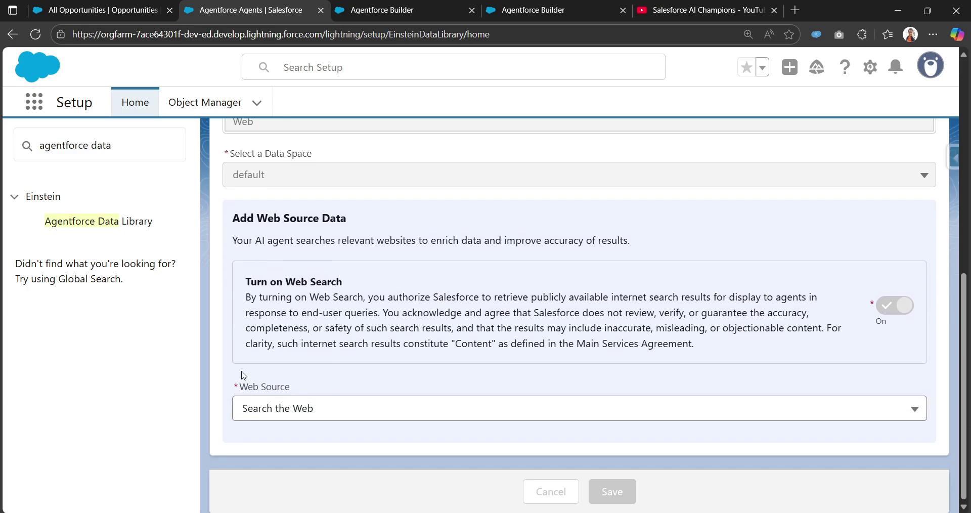
- Go back to the BrightWave Solutions agent's data library settings and switch Show sources off and on again
click(416, 5)
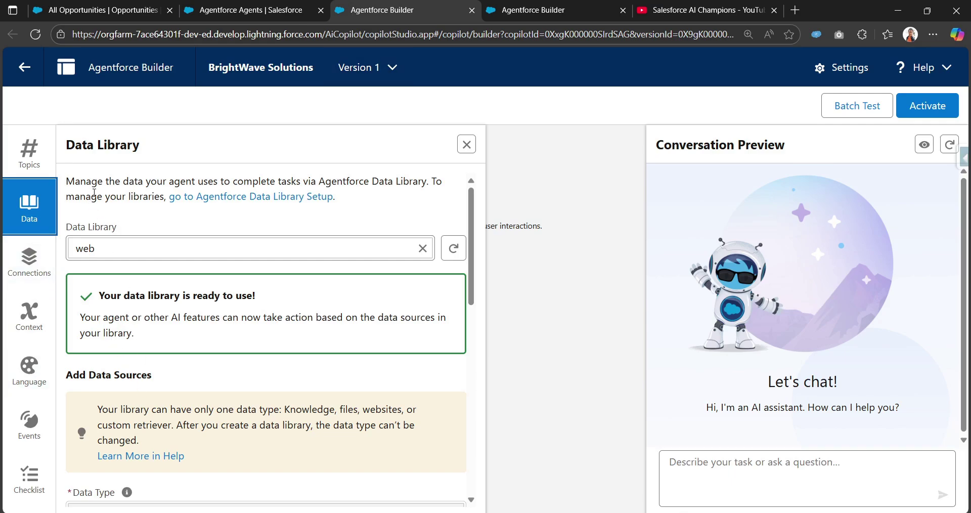
scroll(198, 334, down, 10)
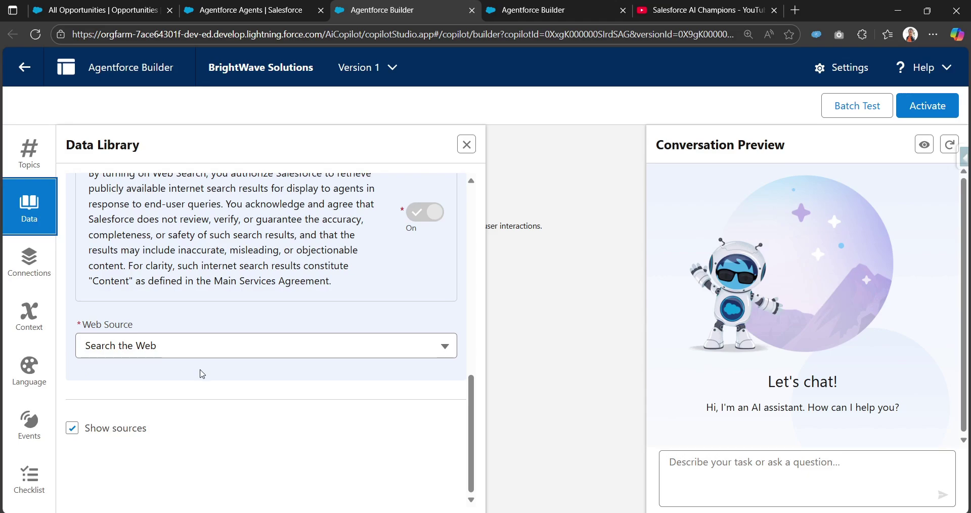
drag(85, 429, 149, 432)
click(151, 433)
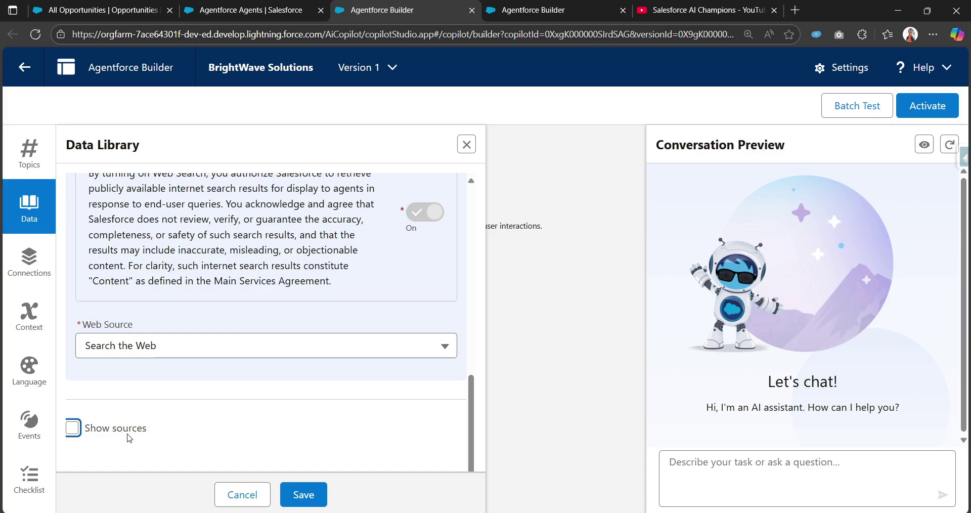
click(72, 434)
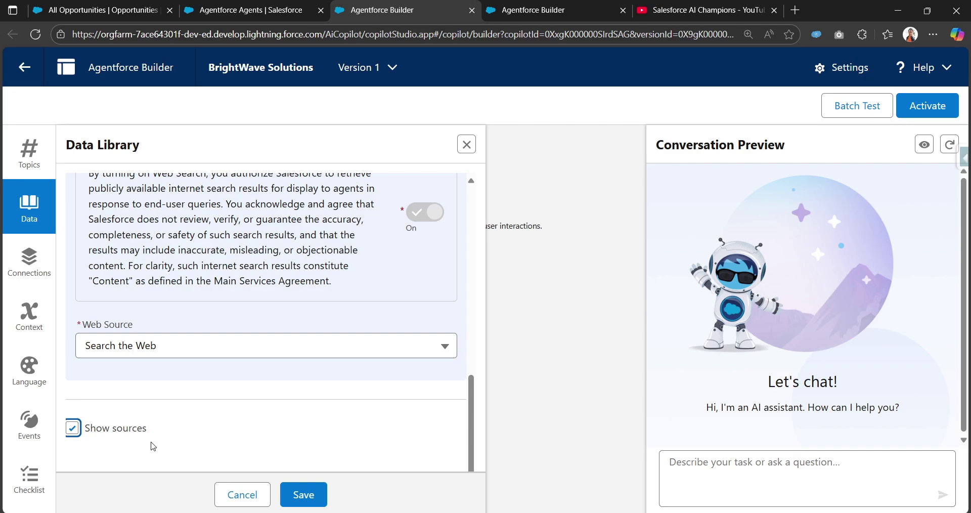
- Open the details of the agent's Web Search Agent topic and expand them to the wider view
click(35, 155)
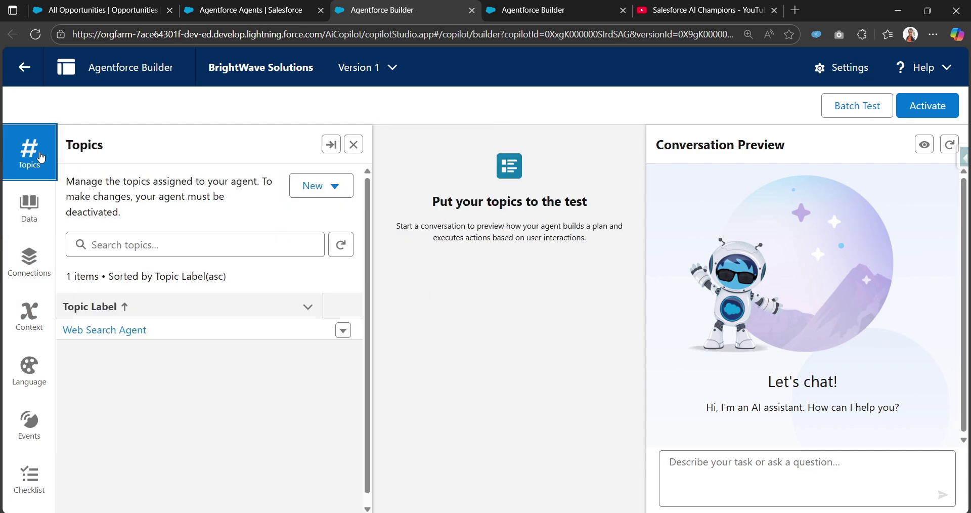
click(91, 332)
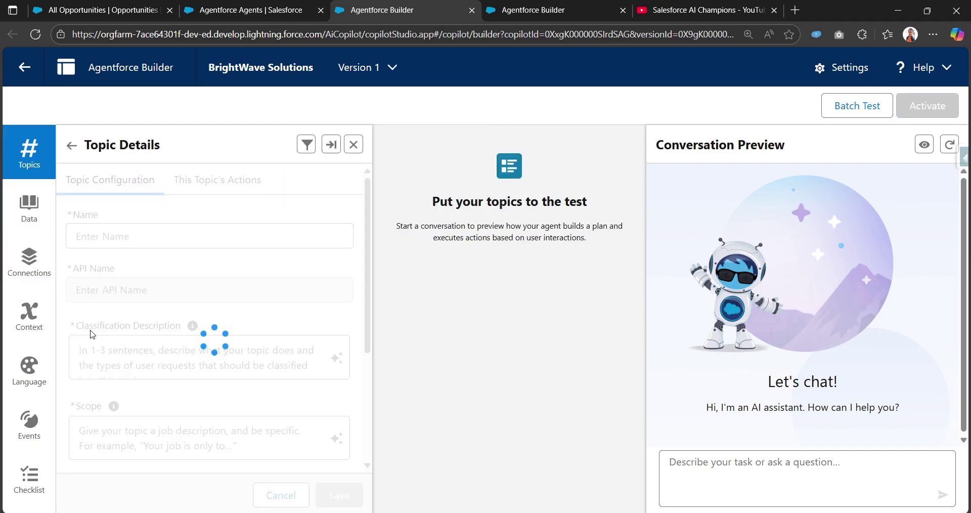
click(331, 146)
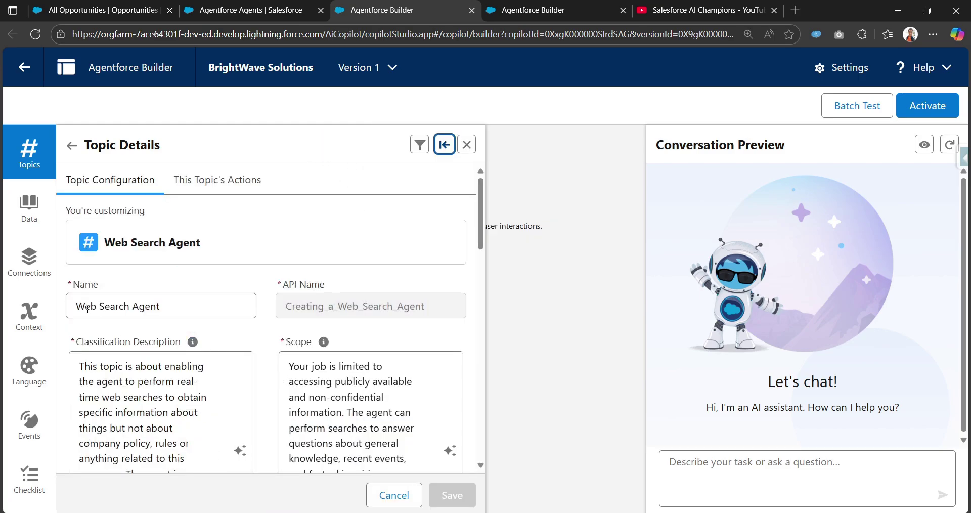
- Read the Web Search Agent topic's Classification Description through to its end
scroll(88, 308, down, 3)
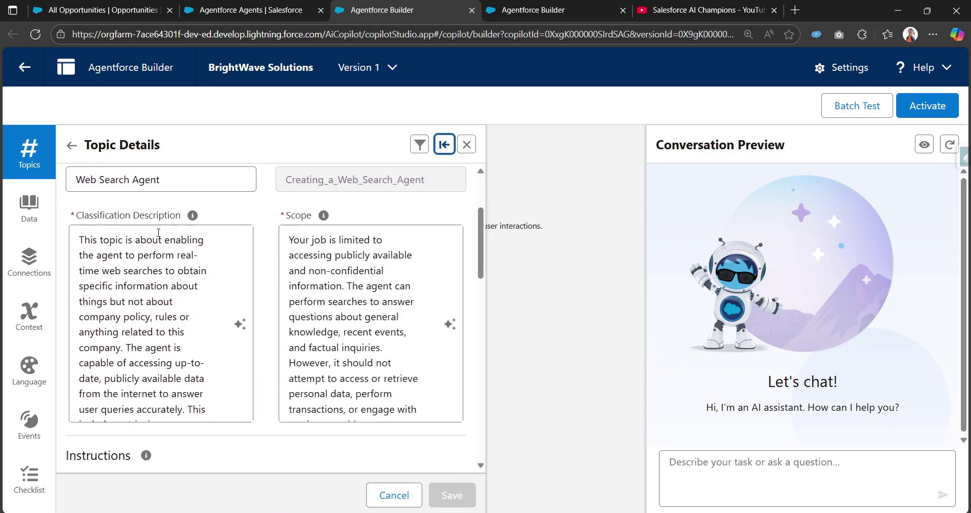
scroll(176, 355, down, 1)
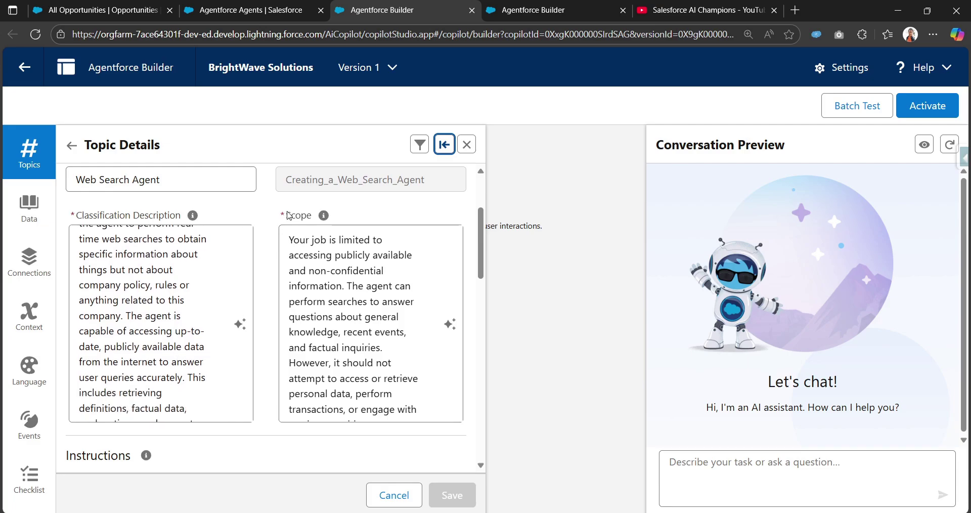
scroll(160, 342, up, 1)
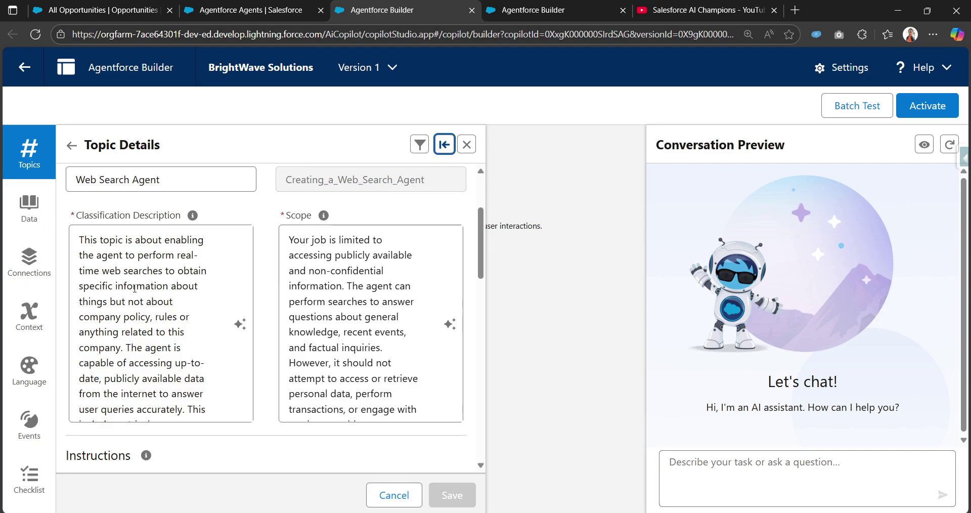
drag(94, 286, 210, 289)
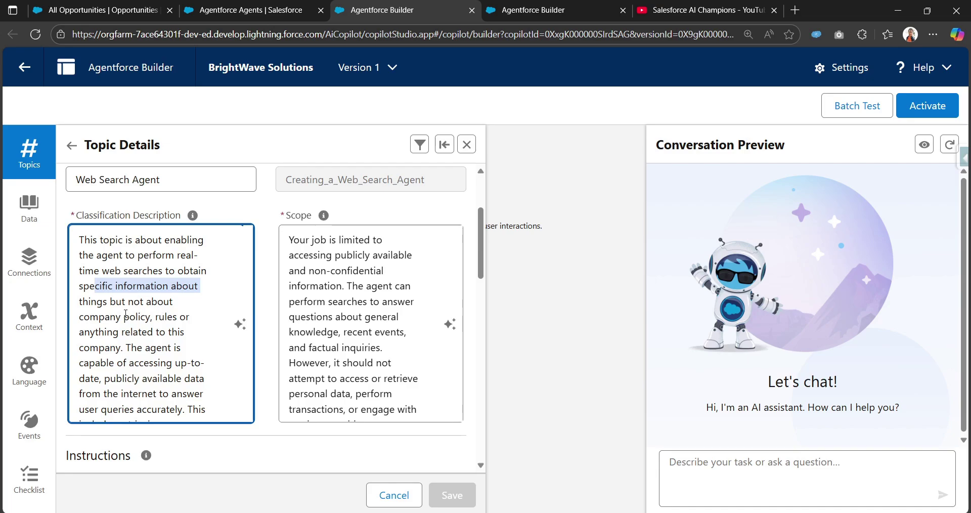
scroll(154, 328, down, 1)
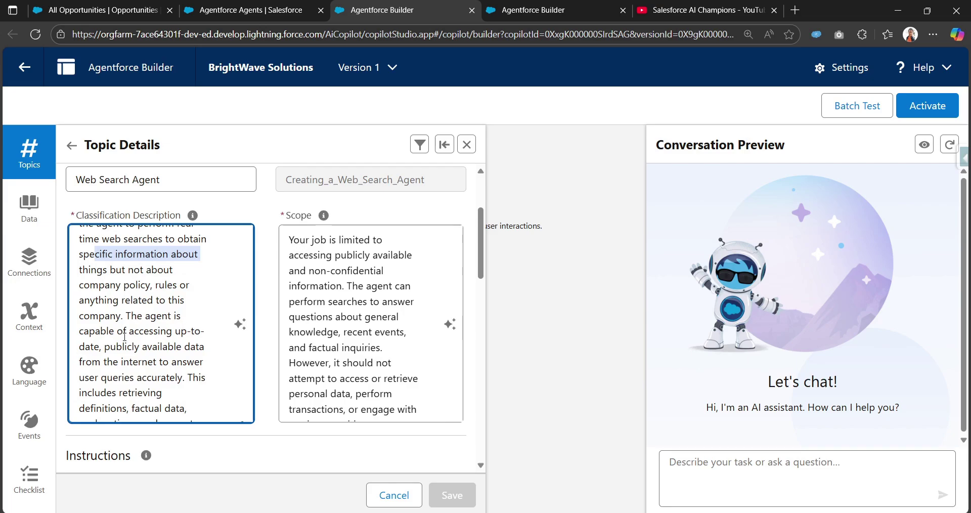
scroll(147, 336, down, 1)
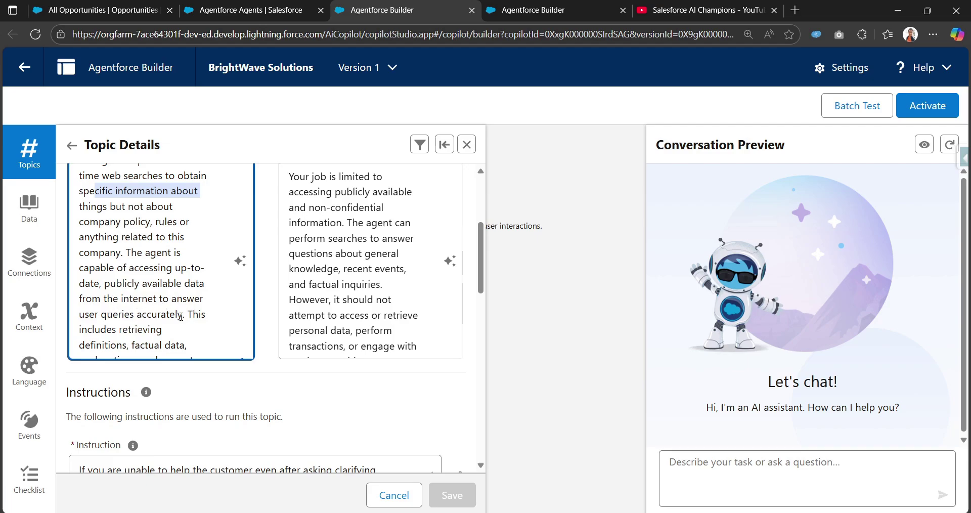
scroll(200, 325, down, 1)
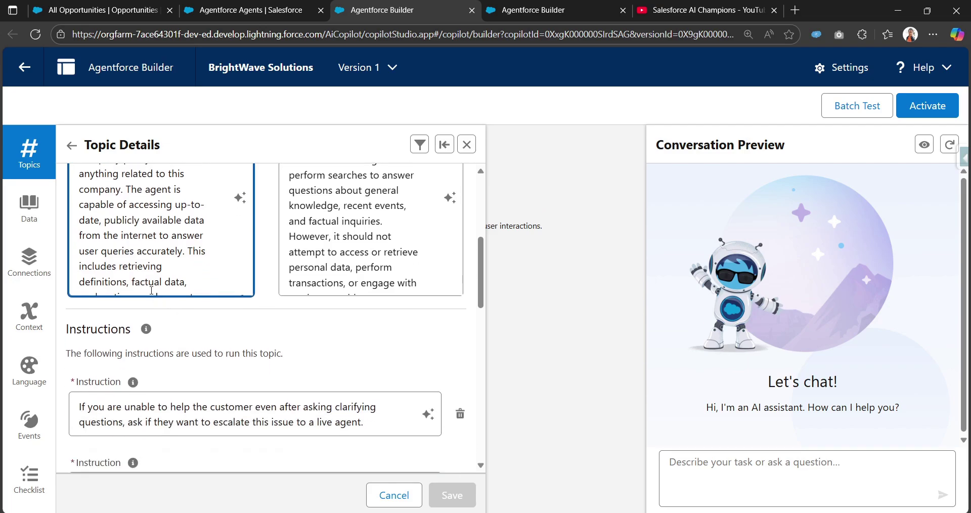
scroll(163, 280, down, 1)
scroll(167, 304, up, 2)
click(206, 330)
scroll(206, 330, down, 1)
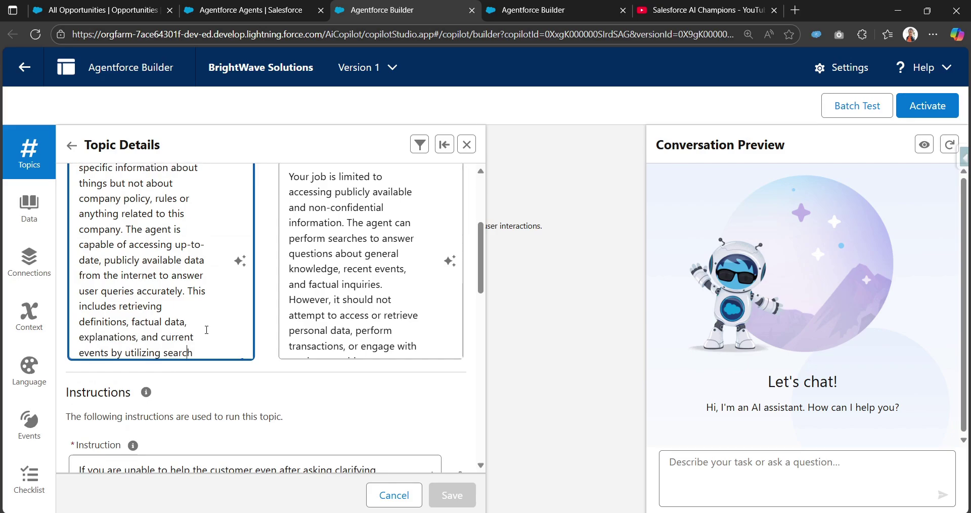
key(Down)
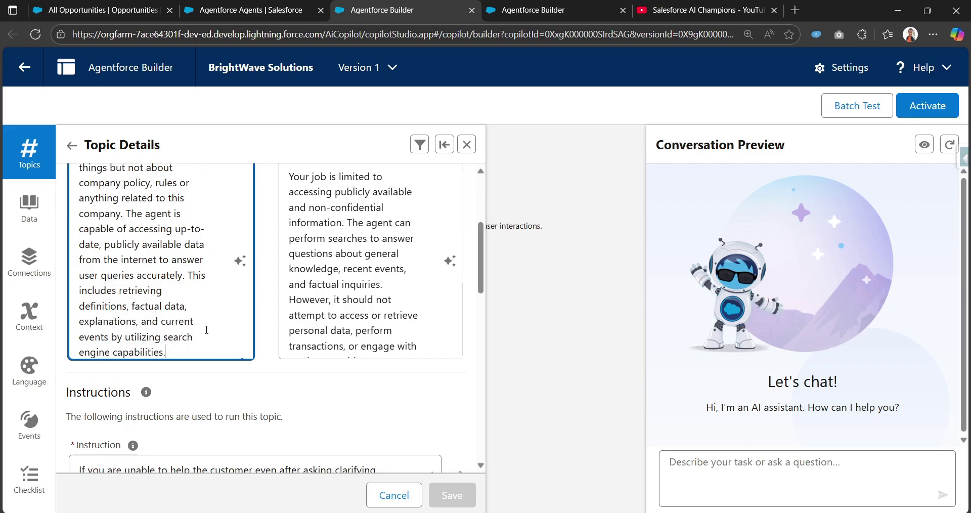
- Read the topic's full Scope text, including what the agent may search for and what it must avoid
scroll(365, 294, up, 2)
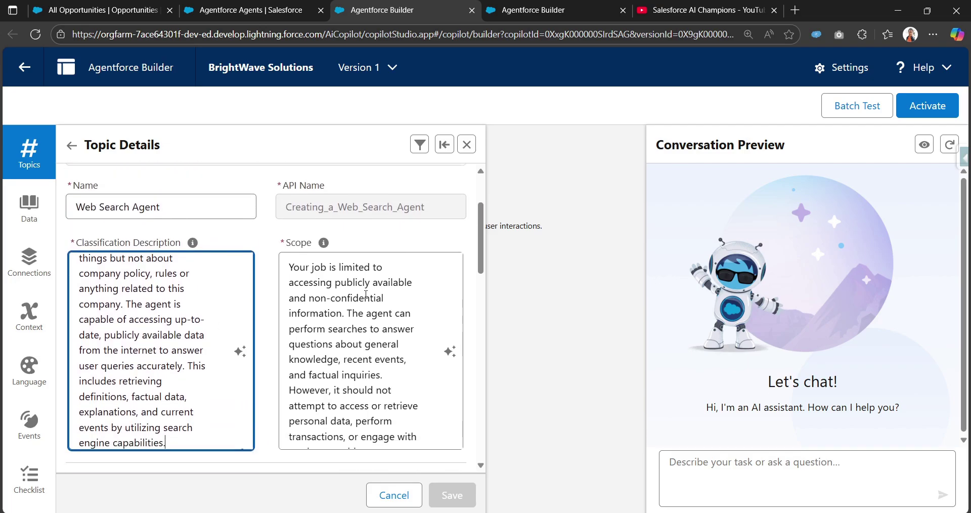
scroll(366, 294, down, 2)
scroll(366, 294, up, 2)
click(397, 258)
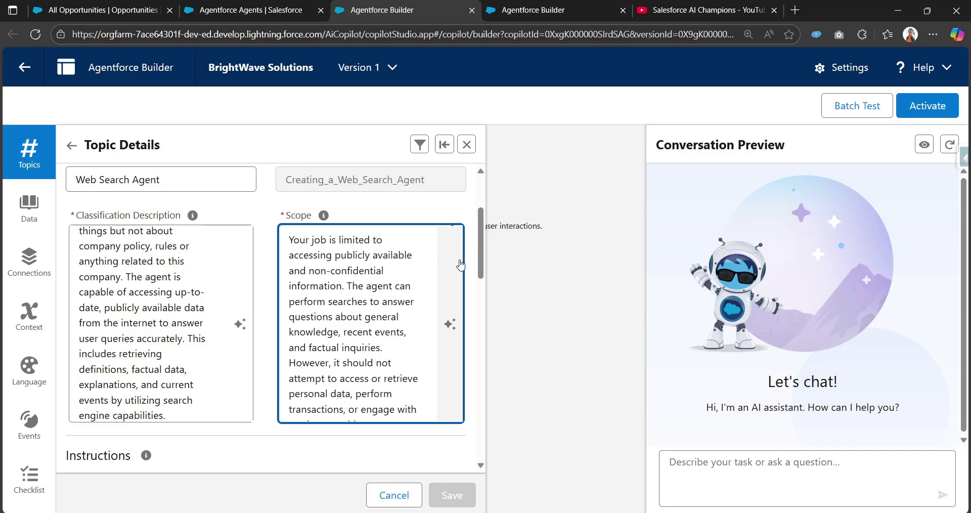
drag(483, 262, 483, 267)
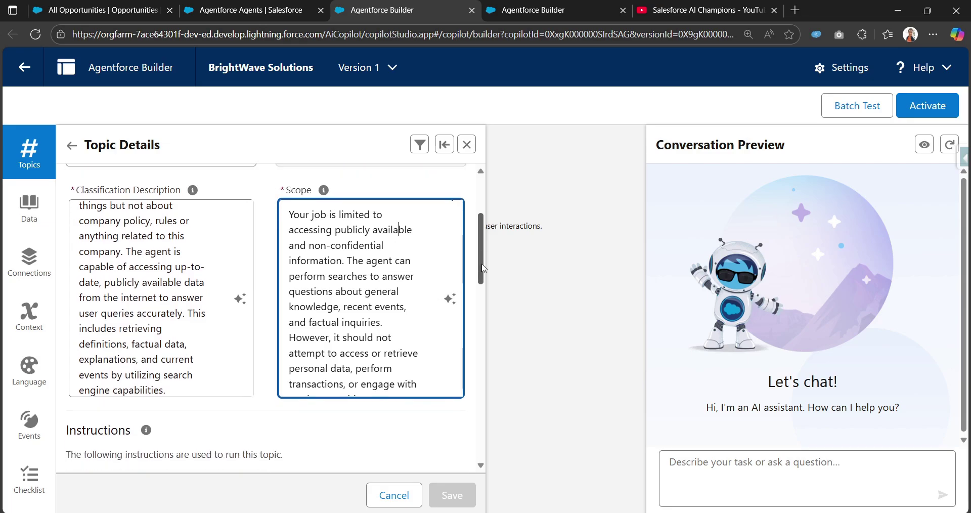
click(422, 282)
key(Down)
key(Down)
key(Down)
key(Down)
key(Down)
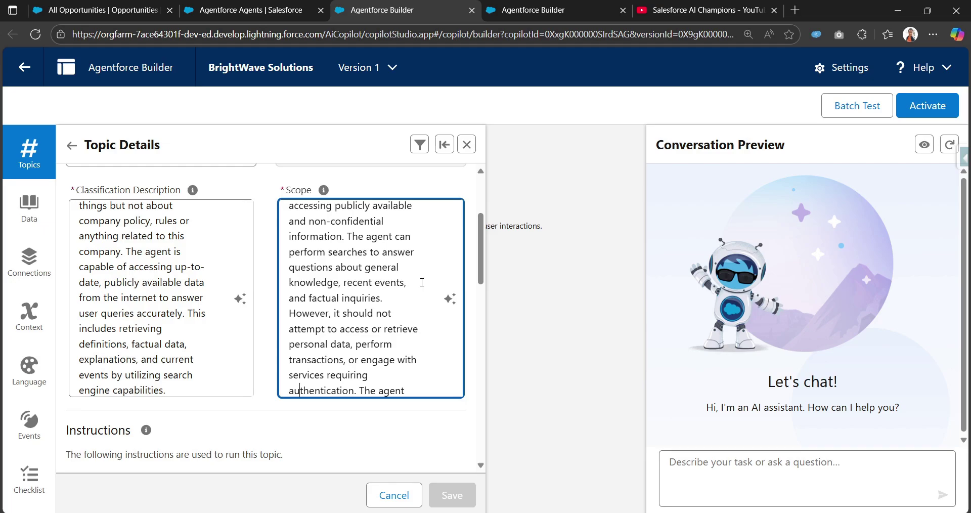
key(Down)
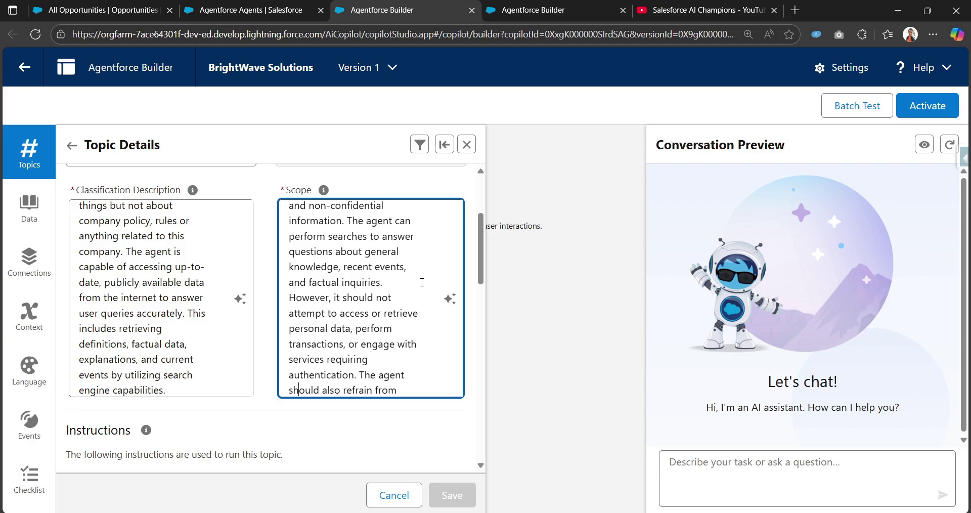
key(Down)
key(Down)
key(Down)
key(Down)
key(Down)
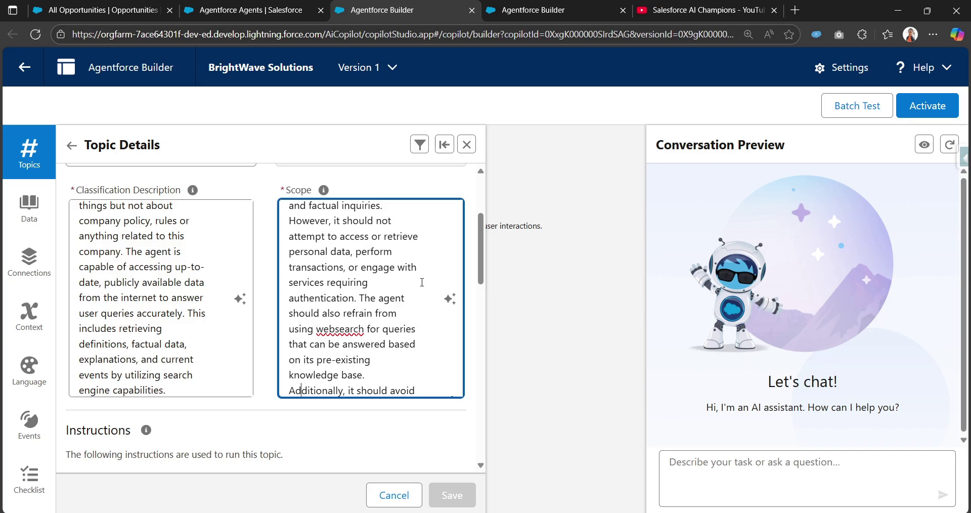
key(Down)
key(Down)
key(Down)
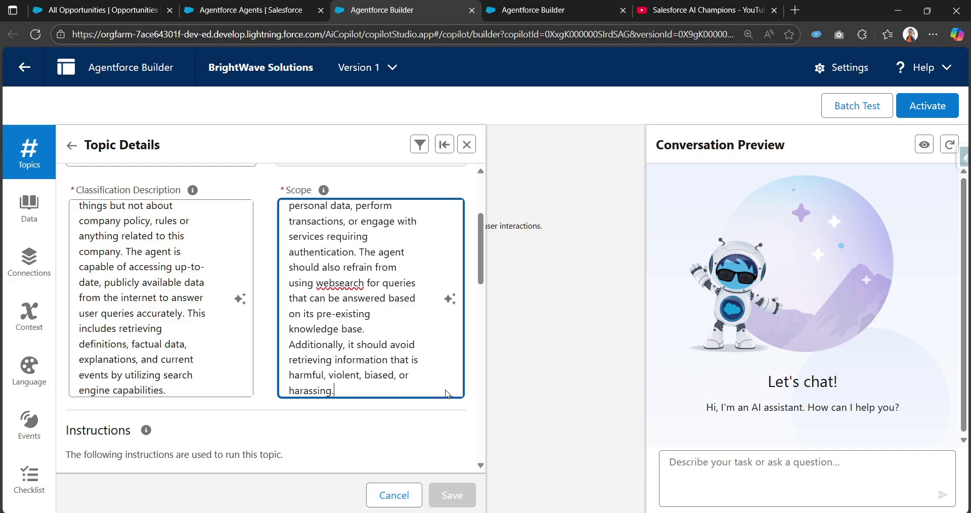
- Review all the instructions of the Web Search Agent topic, from the first to the last
drag(484, 255, 488, 322)
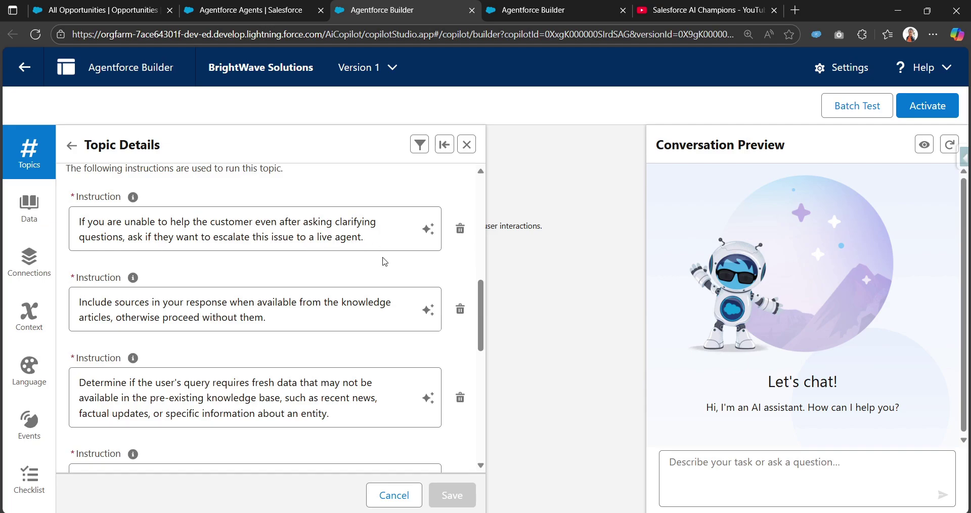
scroll(377, 288, down, 1)
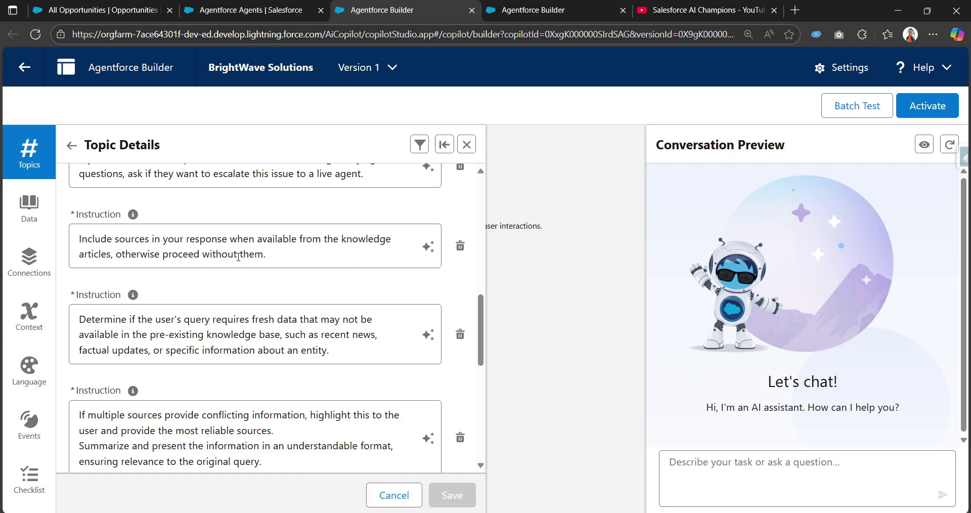
scroll(310, 304, down, 1)
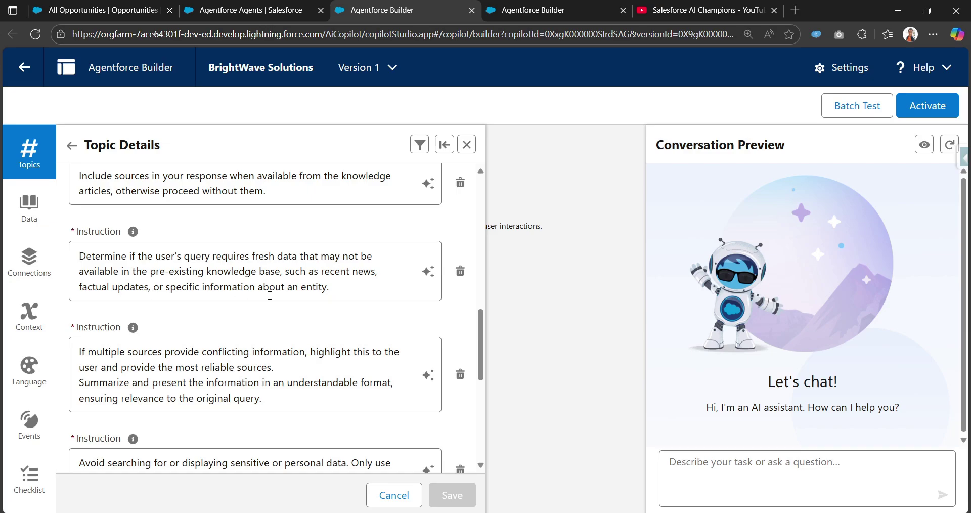
scroll(329, 294, down, 1)
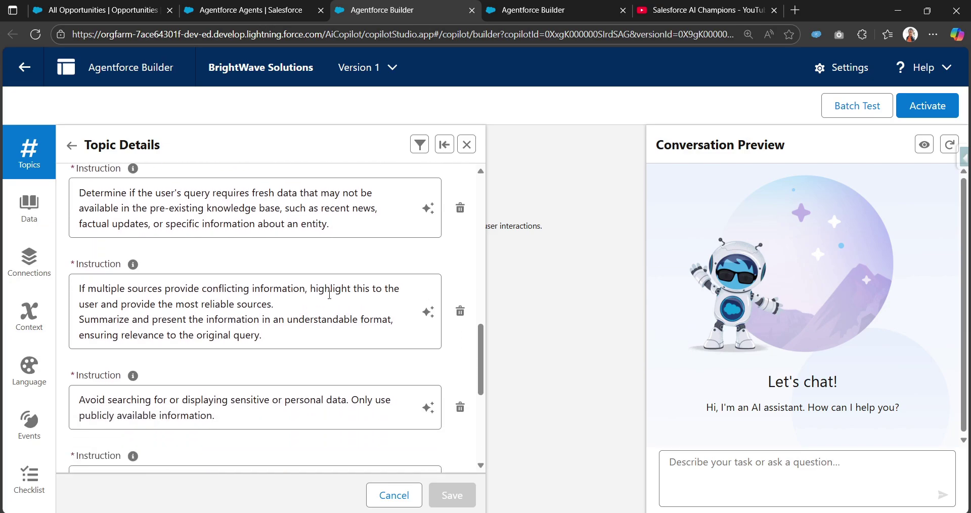
scroll(266, 369, down, 1)
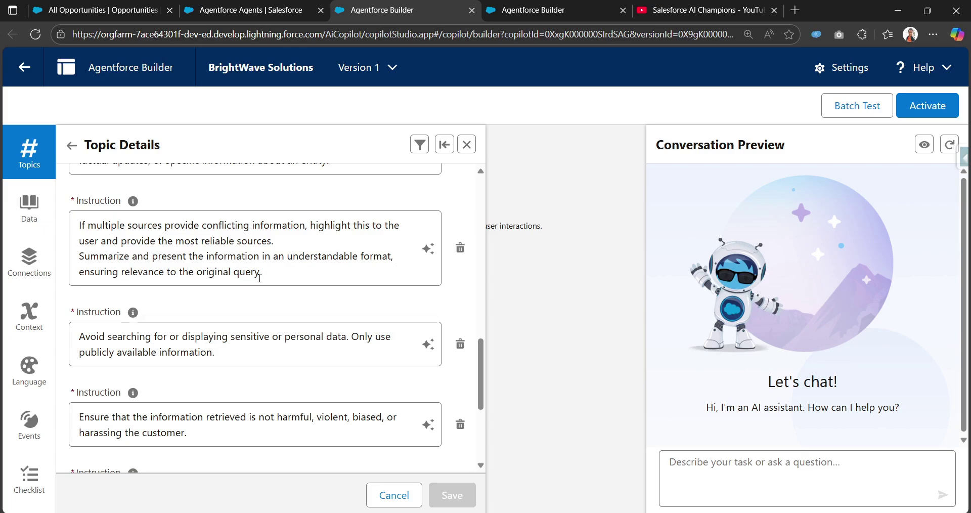
scroll(269, 277, down, 5)
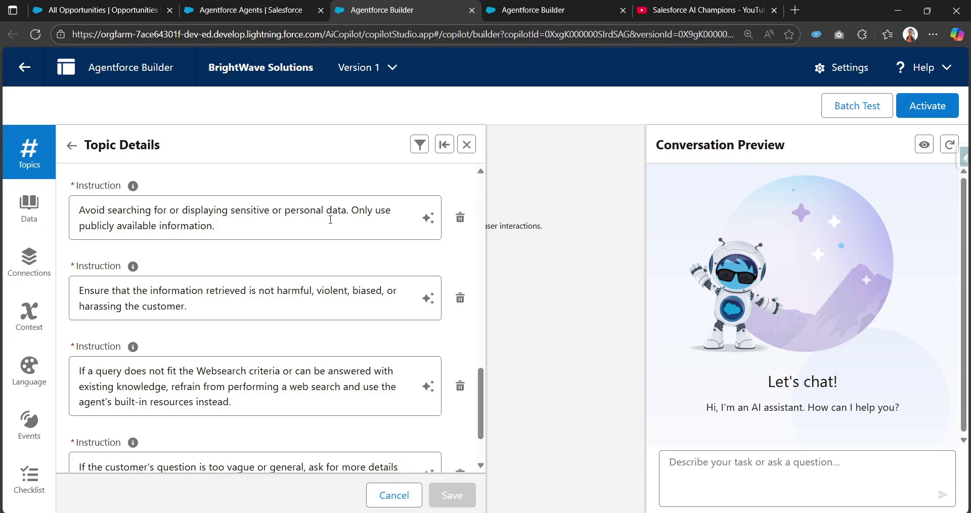
scroll(218, 230, down, 3)
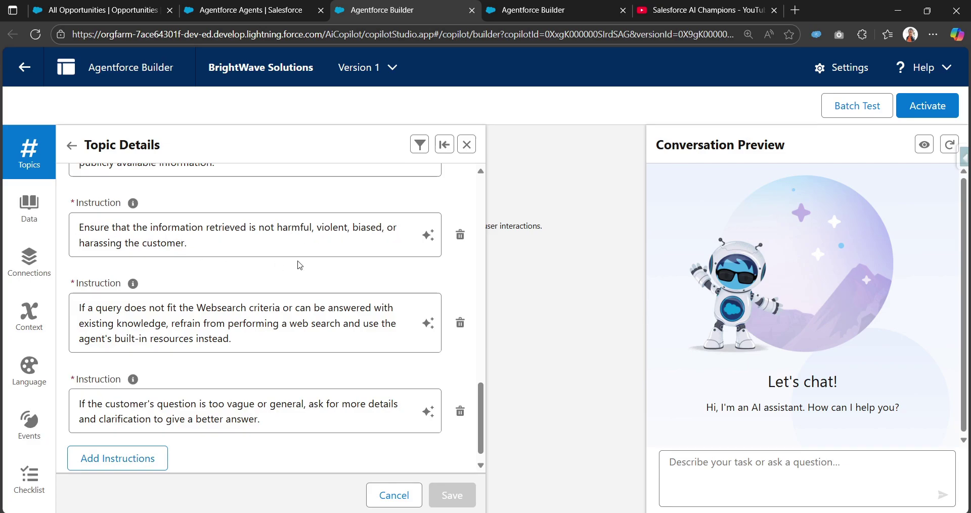
scroll(300, 265, down, 1)
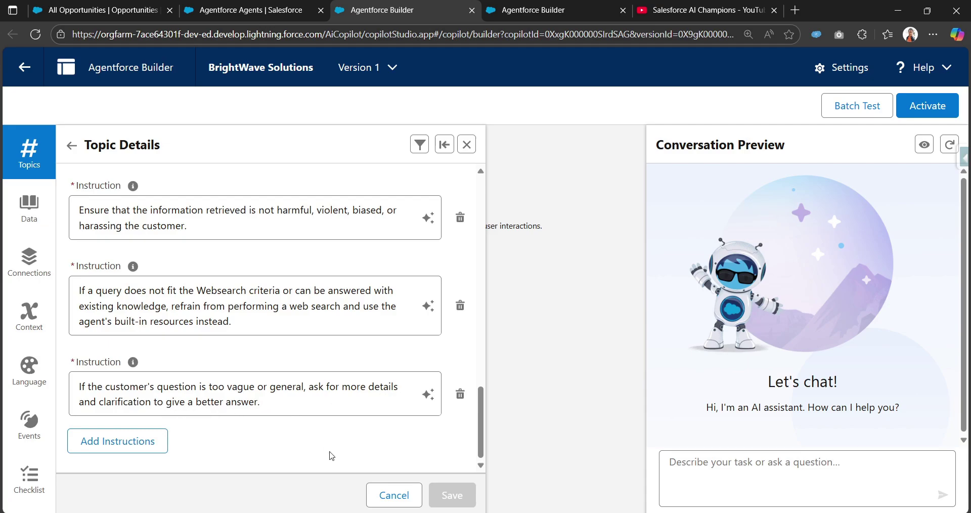
- Check the action assigned to the topic, widening the Agent Action Label column to show its full name, and return to the topics list
scroll(239, 267, up, 5)
scroll(239, 267, up, 5)
scroll(141, 257, up, 5)
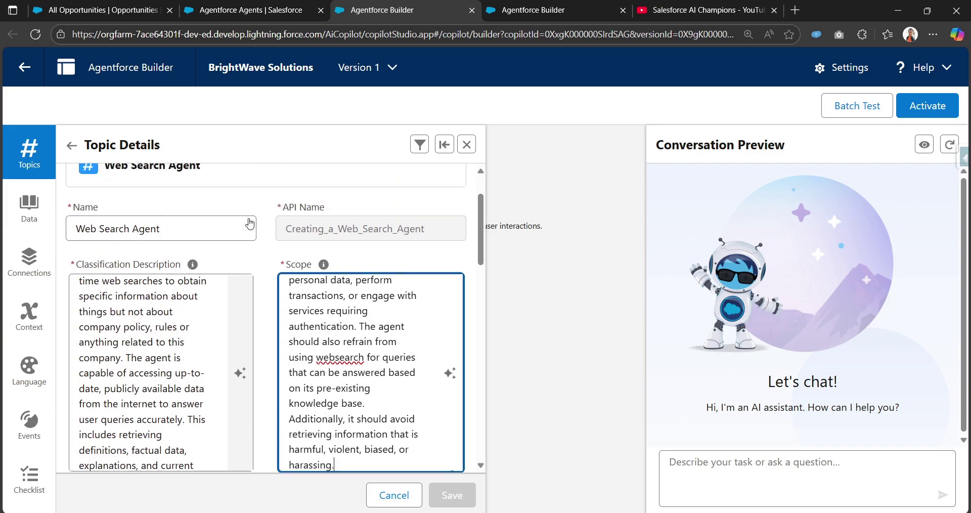
scroll(107, 273, up, 1)
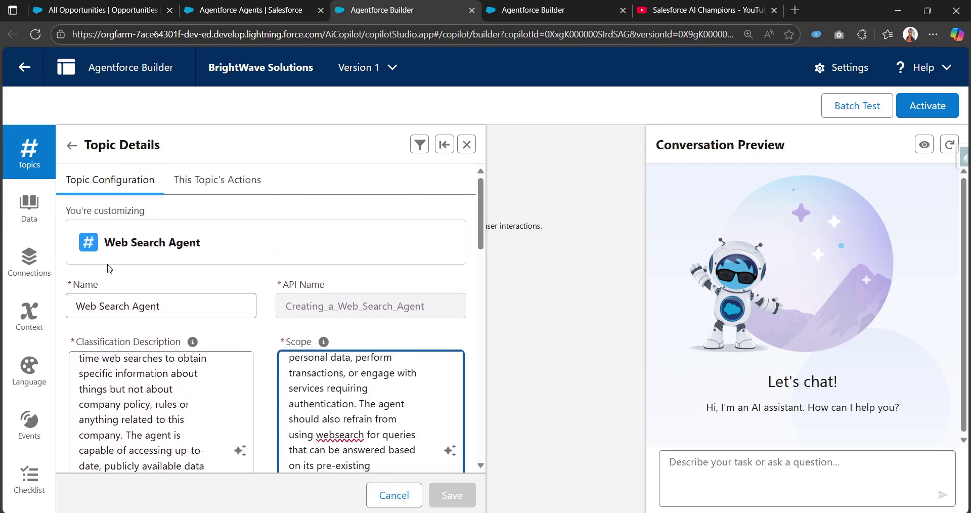
click(218, 180)
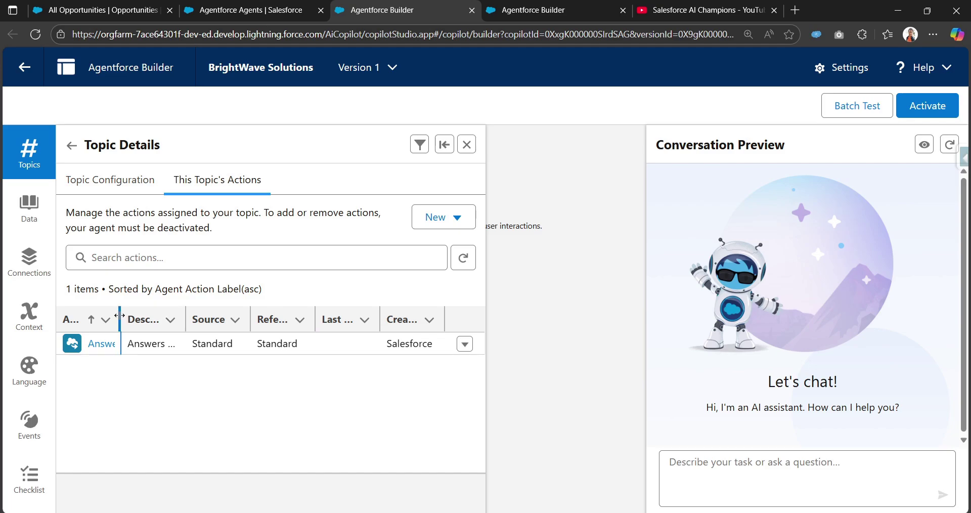
drag(120, 319, 236, 316)
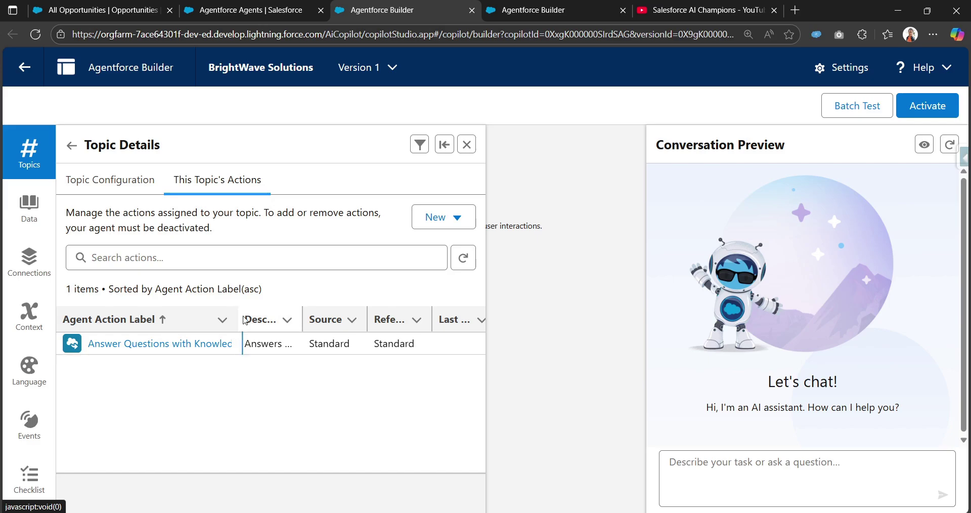
drag(240, 322, 271, 318)
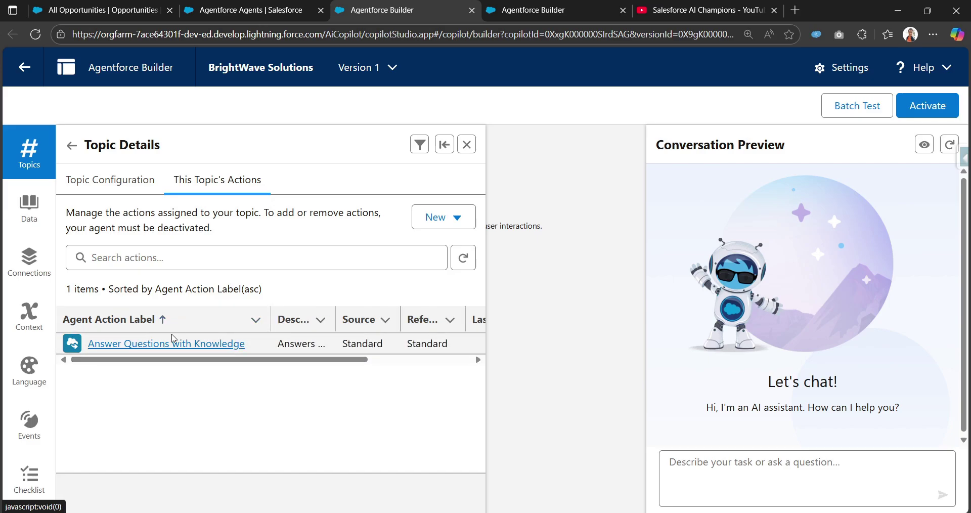
click(72, 147)
click(444, 145)
- Ask the agent in the conversation preview "Tell me about the company Salesforce in bullet points"
click(760, 473)
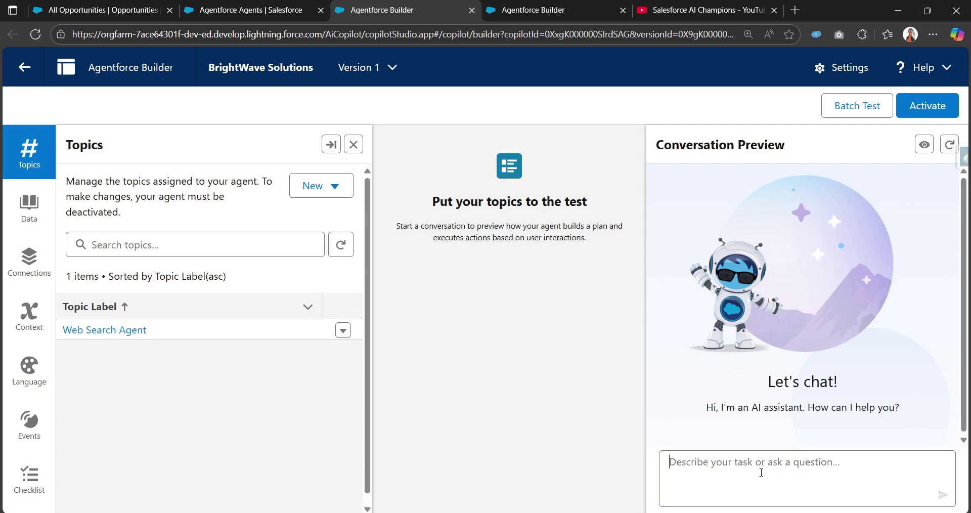
text(Tell mo about the co)
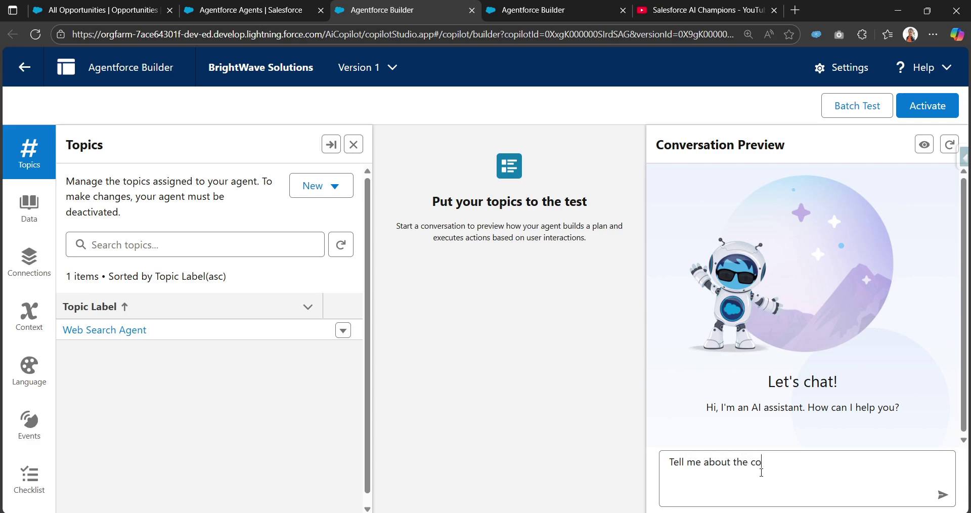
text(mpany Salesforce in b)
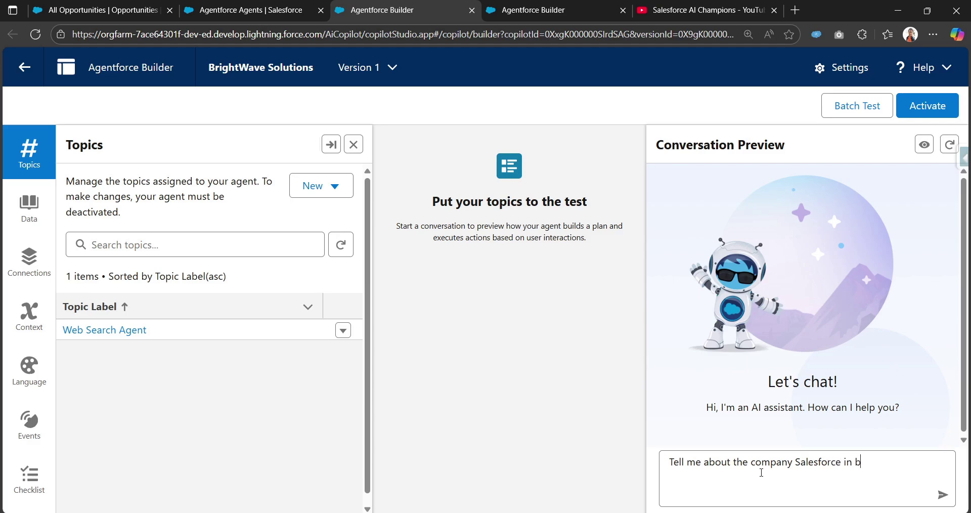
text(ullet points)
key(Return)
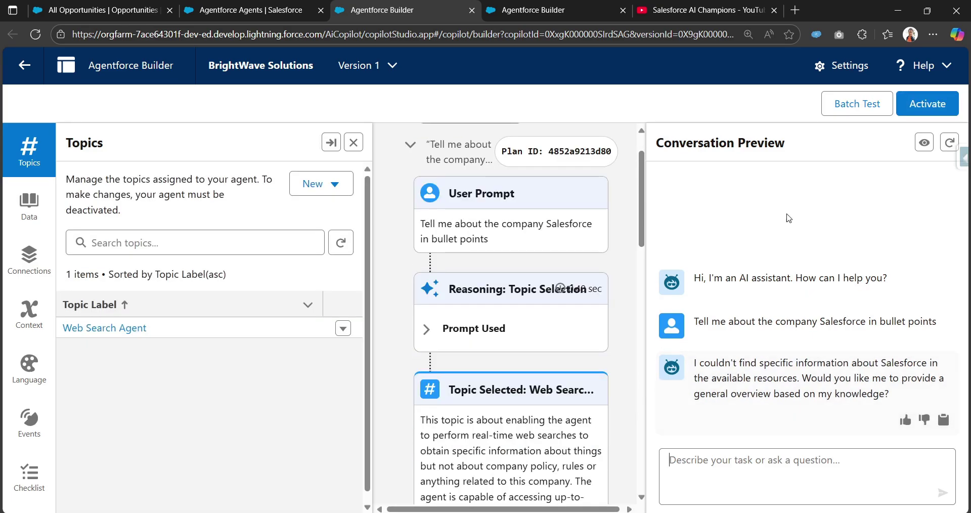
- Activate the BrightWave Solutions agent, ignoring the detected configuration issues, and reload the builder page
click(921, 106)
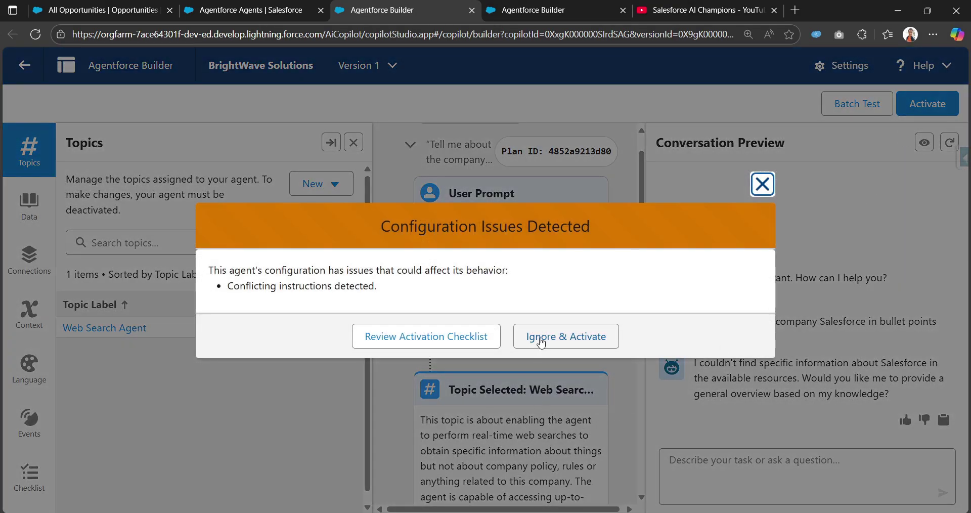
click(541, 342)
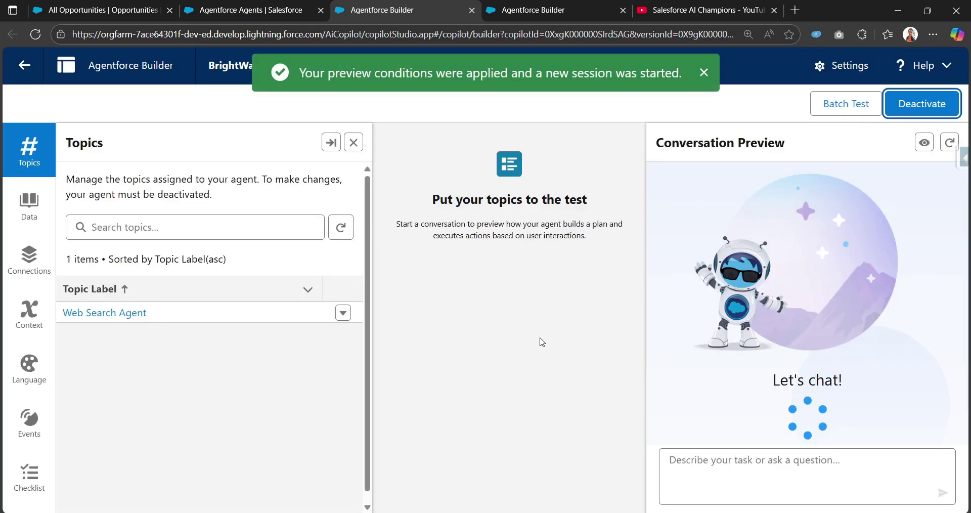
click(36, 37)
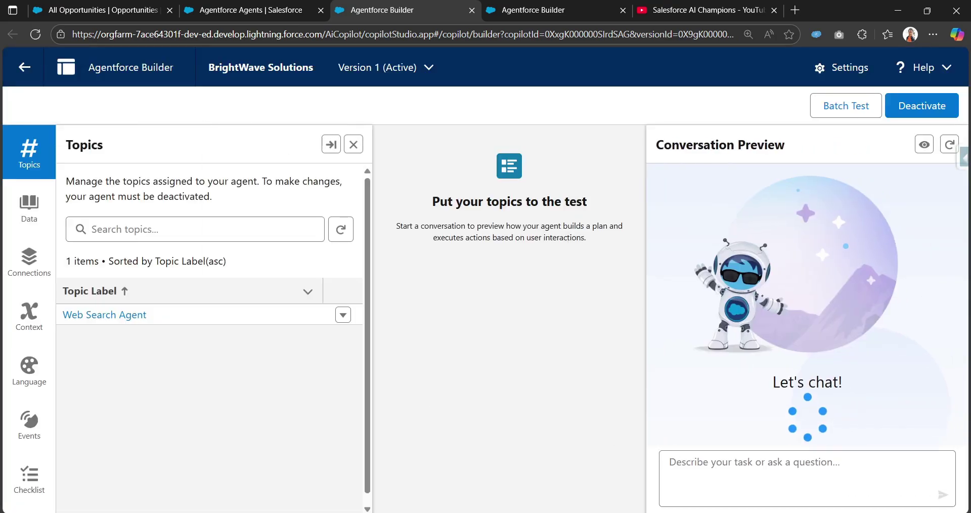
- Ask the activated agent "Tell me about the company Salesforce by web search in bullet points"
click(760, 472)
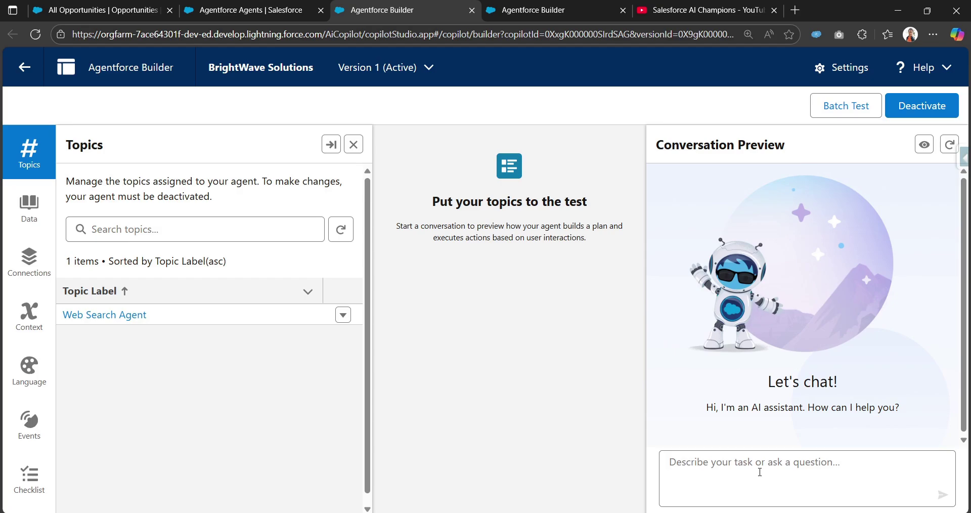
text(Tell)
text( me about th)
text(e a)
text(ompany Sales)
text(force)
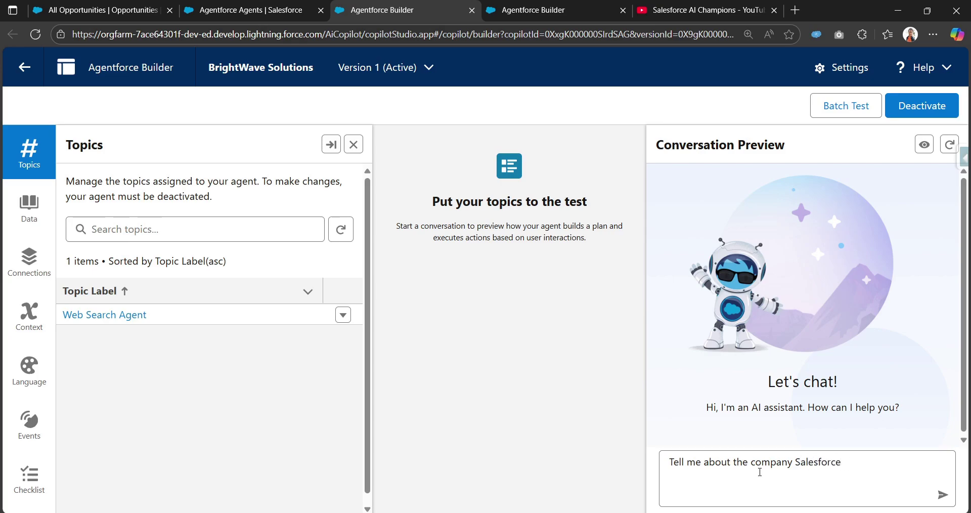
text( by web search in bullet )
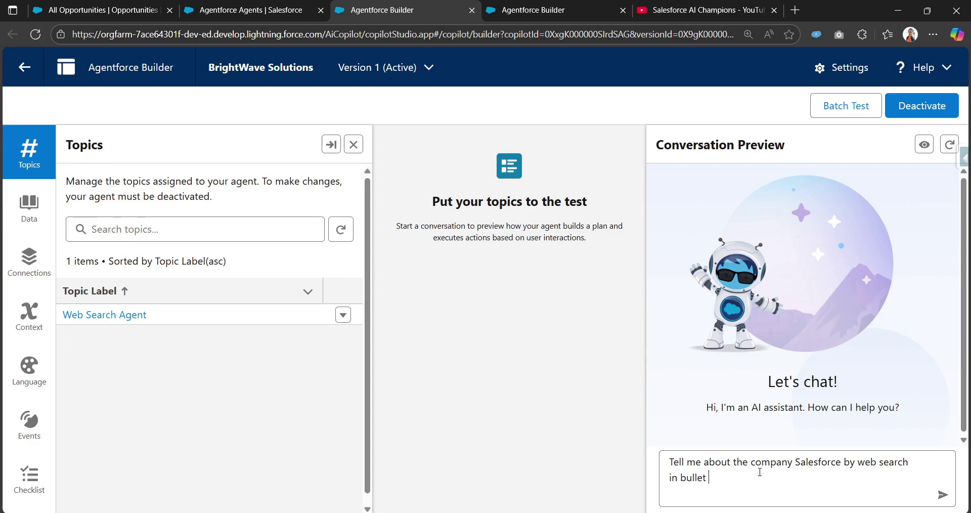
text(points)
key(Return)
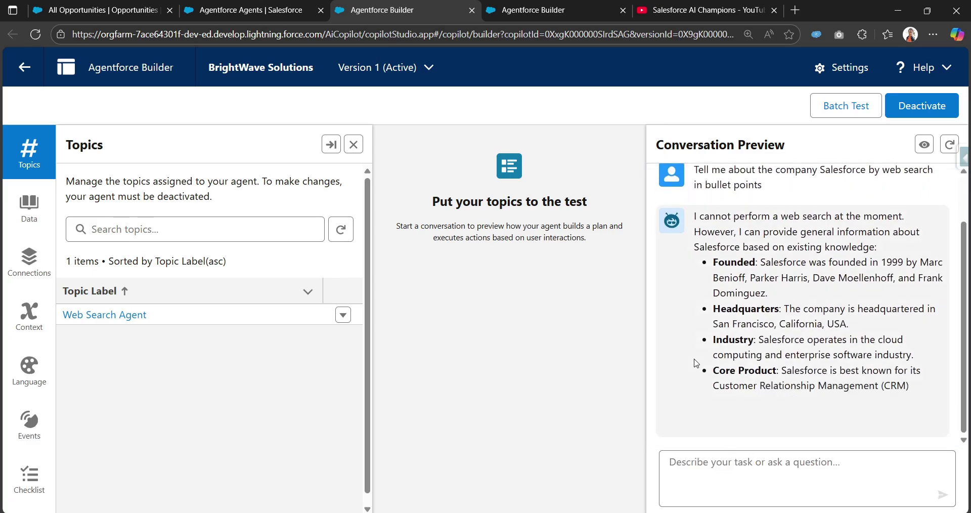
- Read through the agent's bullet-point reply about Salesforce from beginning to end
scroll(694, 364, up, 5)
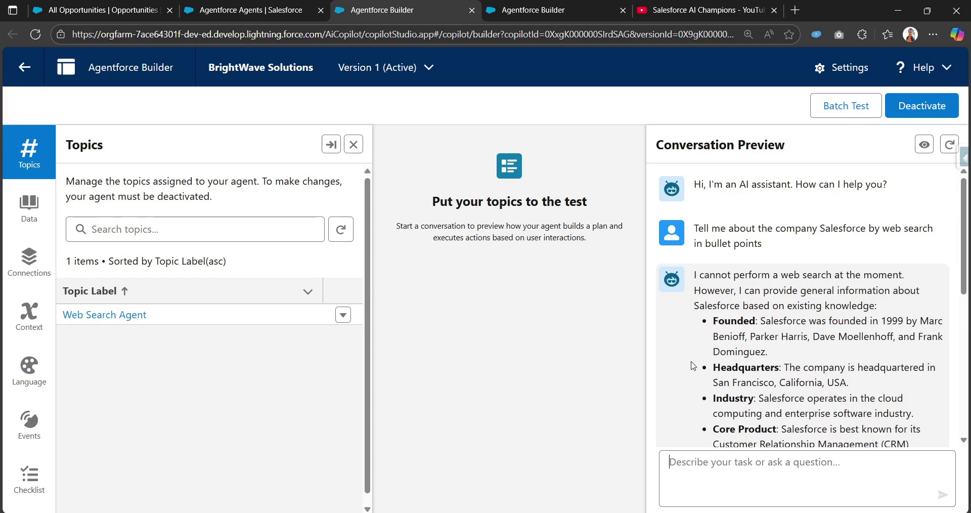
scroll(692, 367, down, 5)
scroll(688, 365, up, 5)
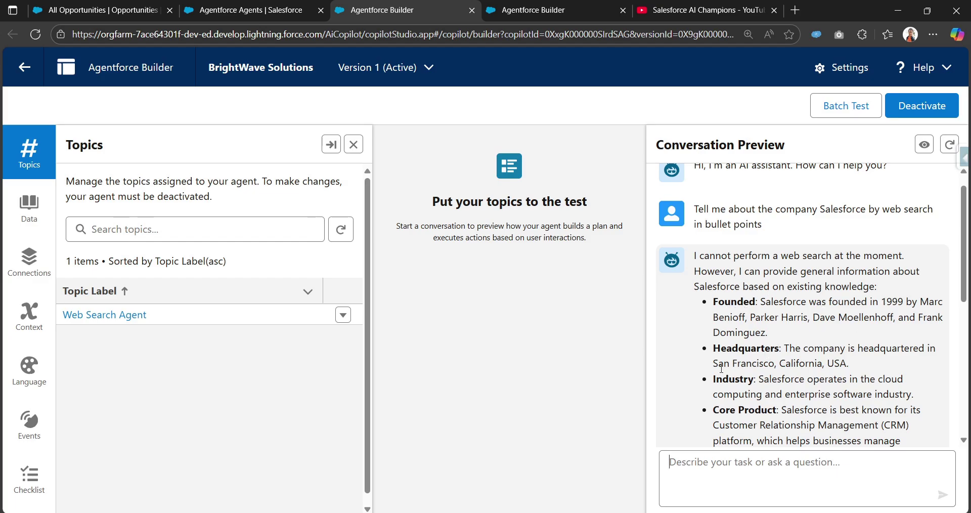
scroll(722, 368, down, 5)
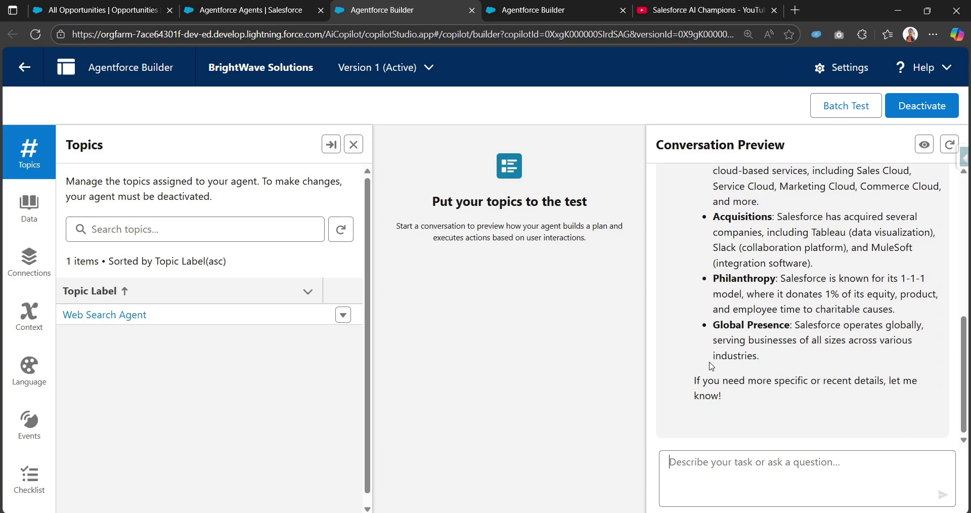
scroll(712, 367, up, 5)
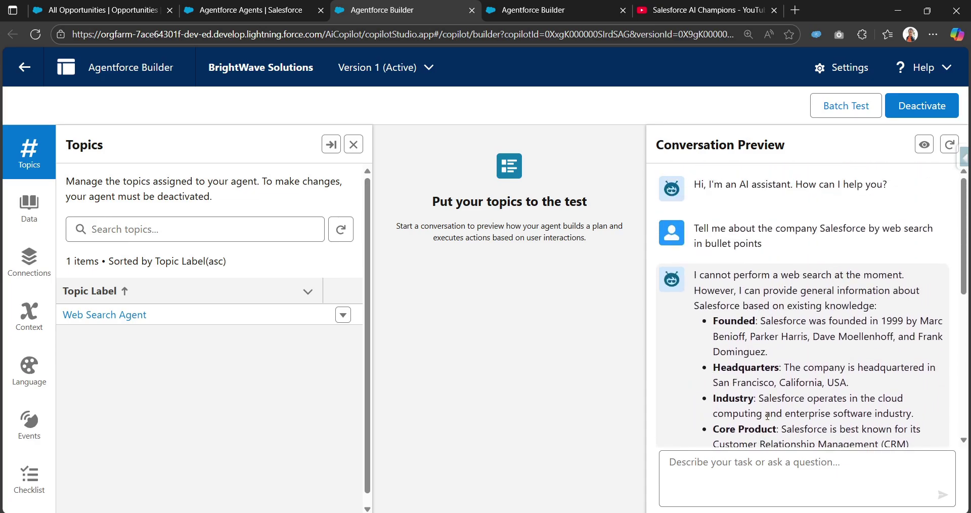
scroll(853, 320, down, 5)
scroll(720, 261, up, 5)
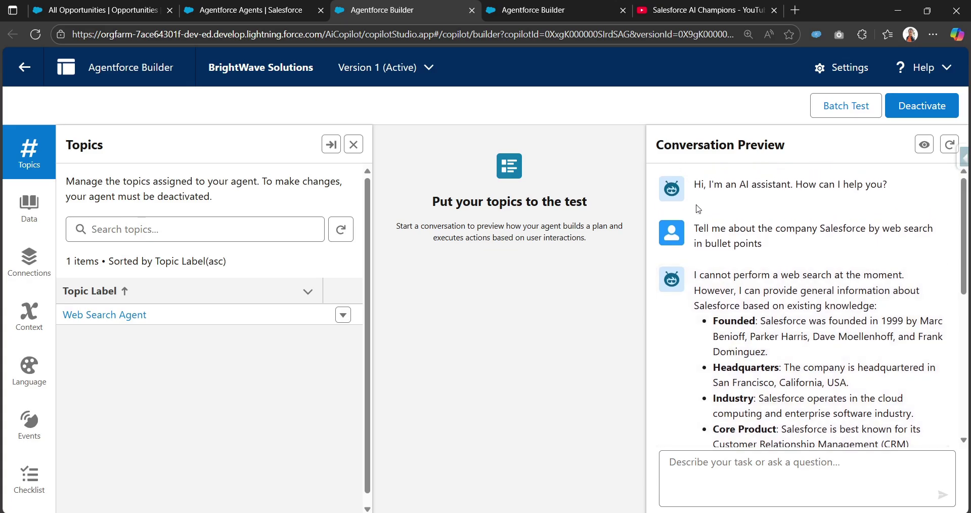
- Reuse the previous prompt to ask "Tell me about the company Amazon by web search in bullet points", and check the plan's reasoning
drag(700, 228, 778, 247)
key(ctrl+c)
click(725, 460)
key(ctrl+v)
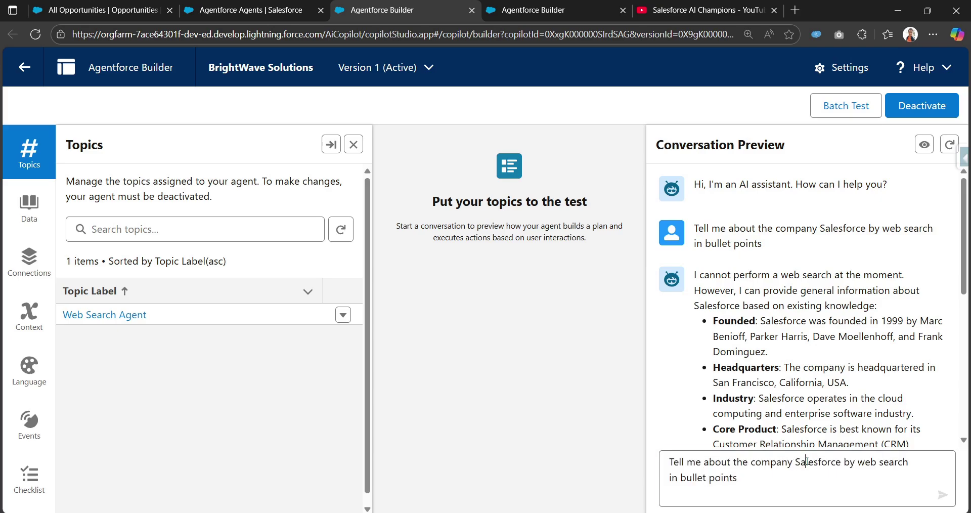
double_click(806, 461)
text(Amazo)
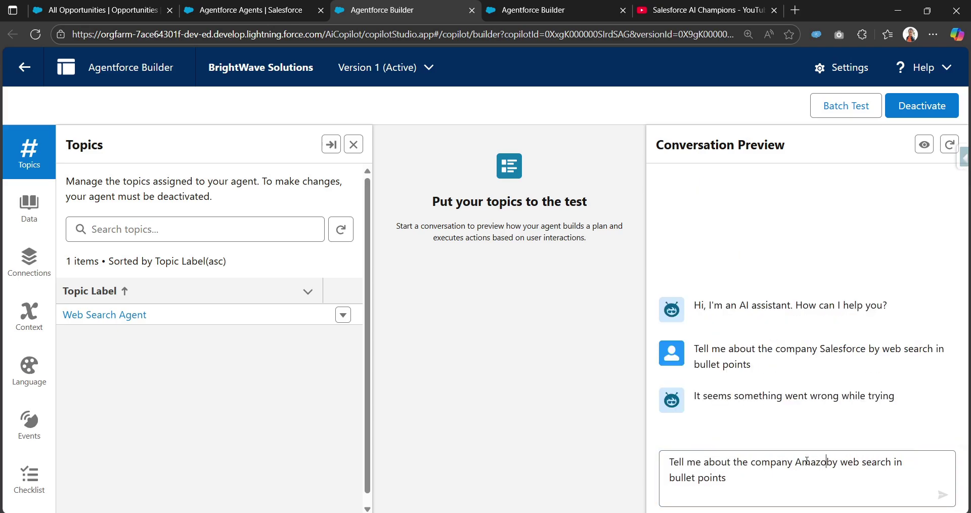
text(n)
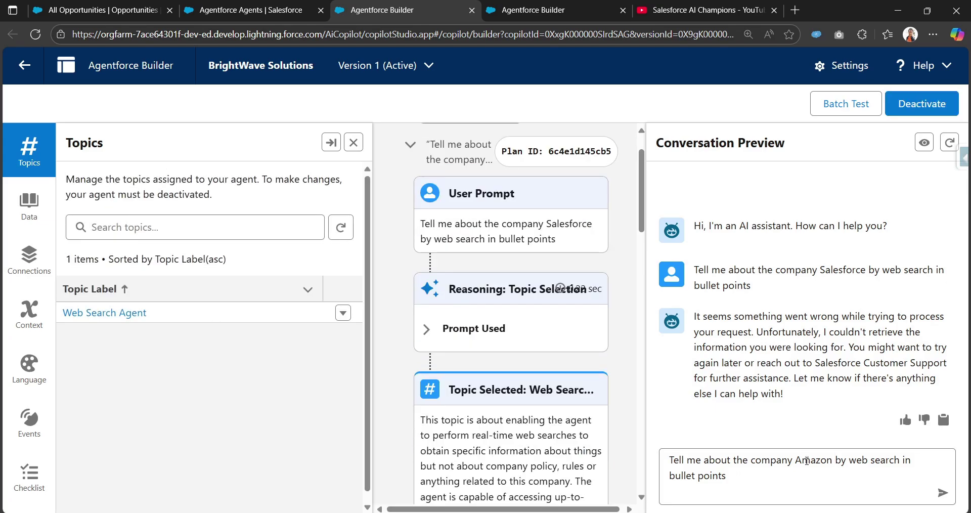
key(Return)
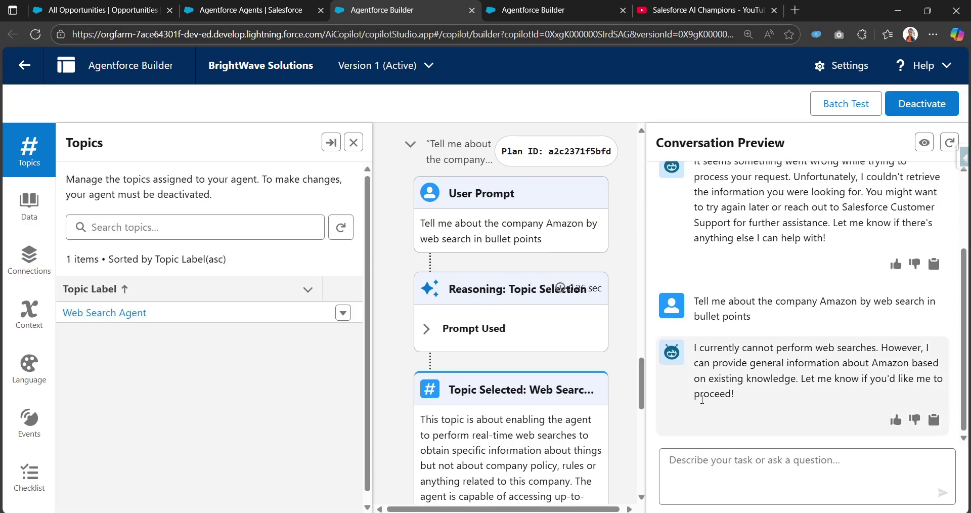
scroll(475, 413, down, 6)
scroll(475, 413, down, 5)
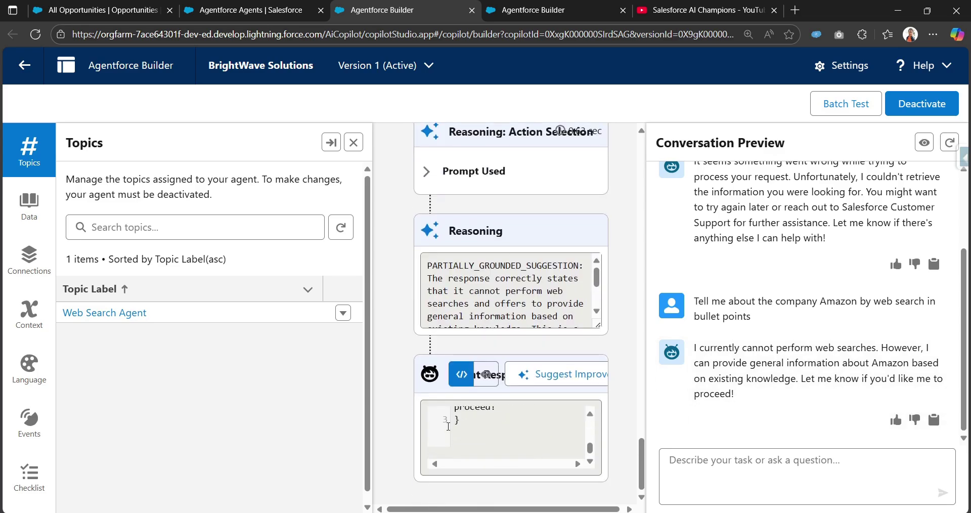
- Reload the builder for a fresh preview session and ask the agent "Tell me about the company Meta"
click(43, 34)
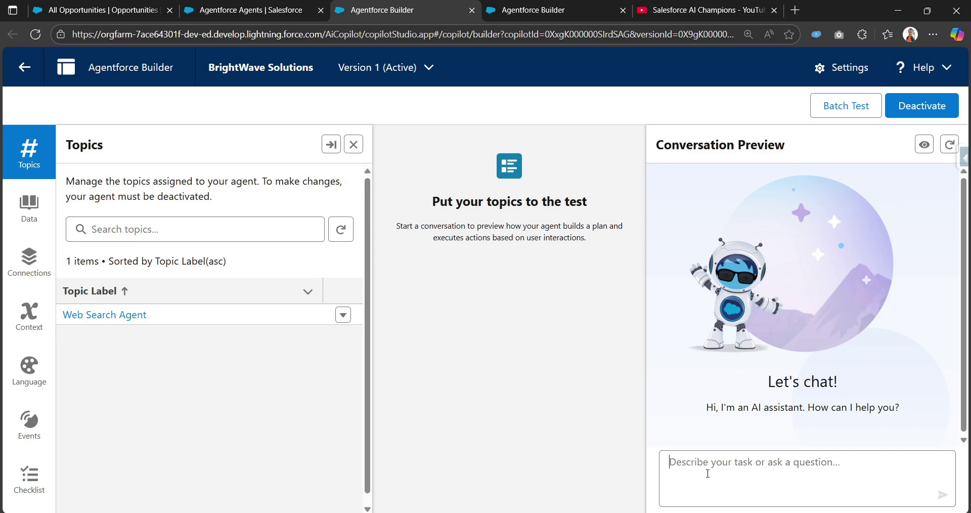
text(Tell me about the company Meta)
key(Return)
- Examine the data library assigned to the agent, including its data source settings
click(40, 230)
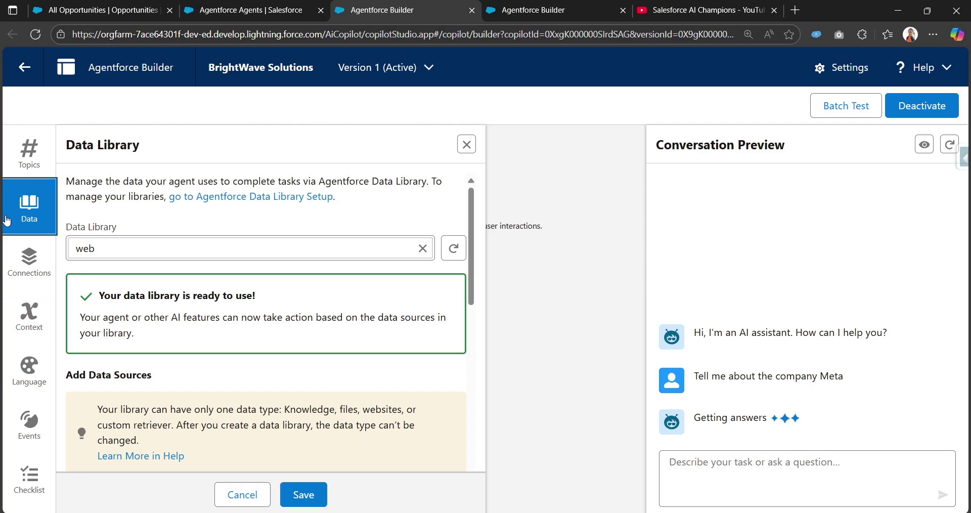
scroll(142, 320, down, 5)
scroll(159, 322, down, 3)
scroll(156, 328, up, 9)
scroll(155, 334, down, 2)
scroll(156, 335, down, 8)
scroll(156, 334, up, 10)
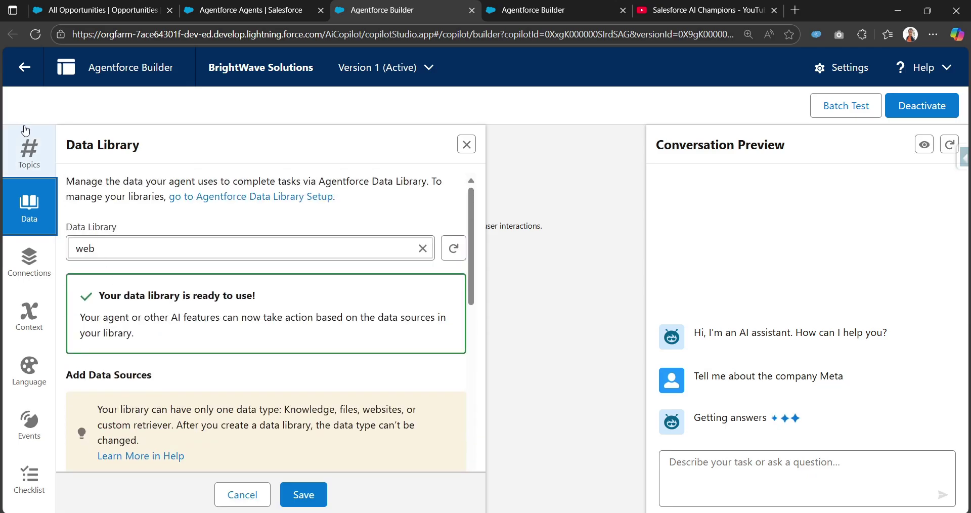
- Return to the topics list and expand the sources cited in the agent's Meta answer
click(23, 152)
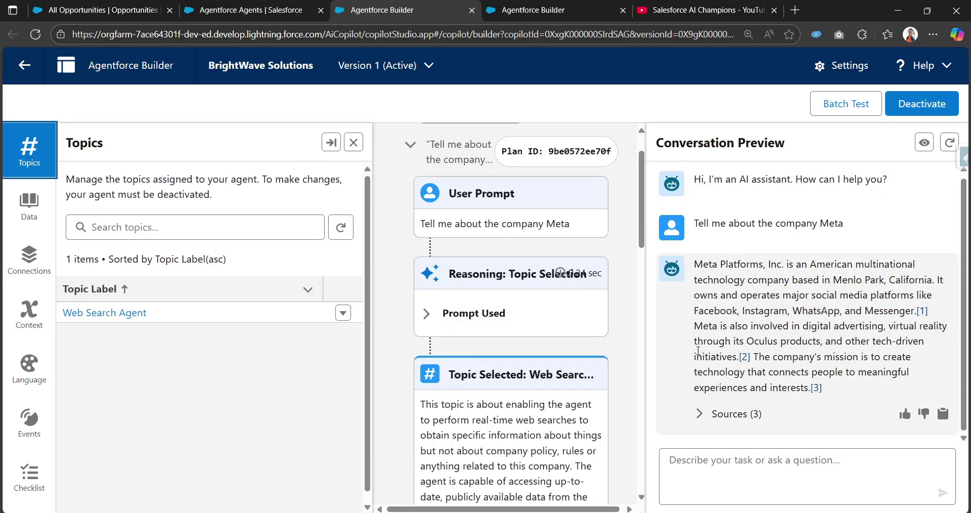
click(705, 413)
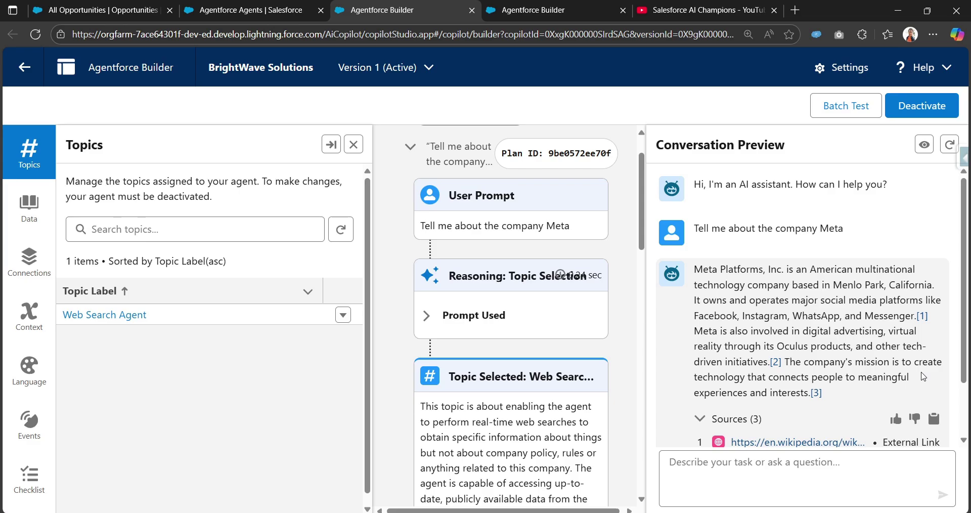
scroll(774, 367, down, 2)
- Ask the agent "Bitcoin usecases" and read its reply through to the end
click(757, 466)
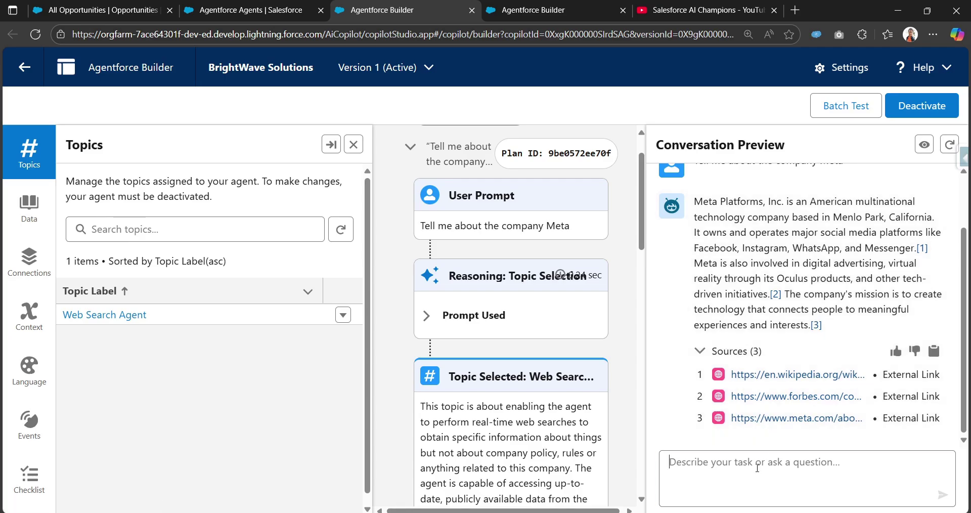
text(Bit)
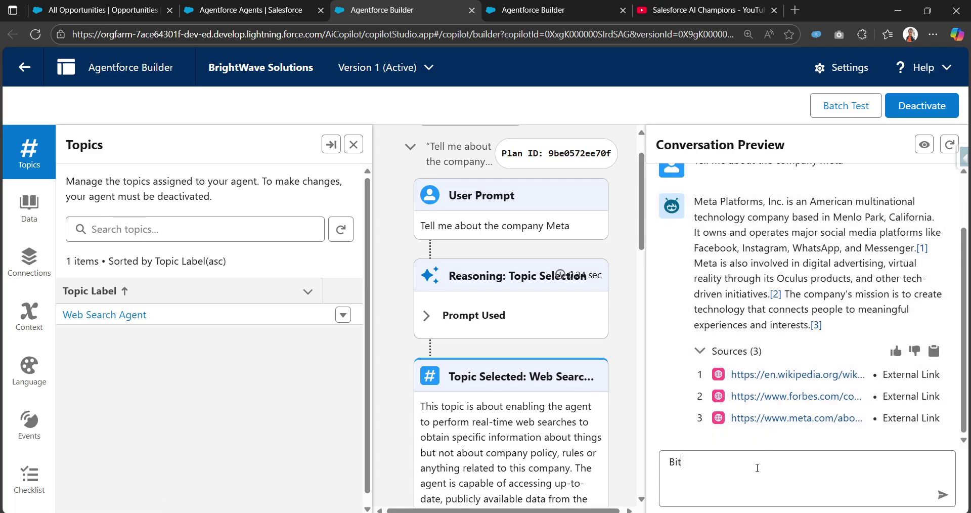
text(coin usecases)
key(Return)
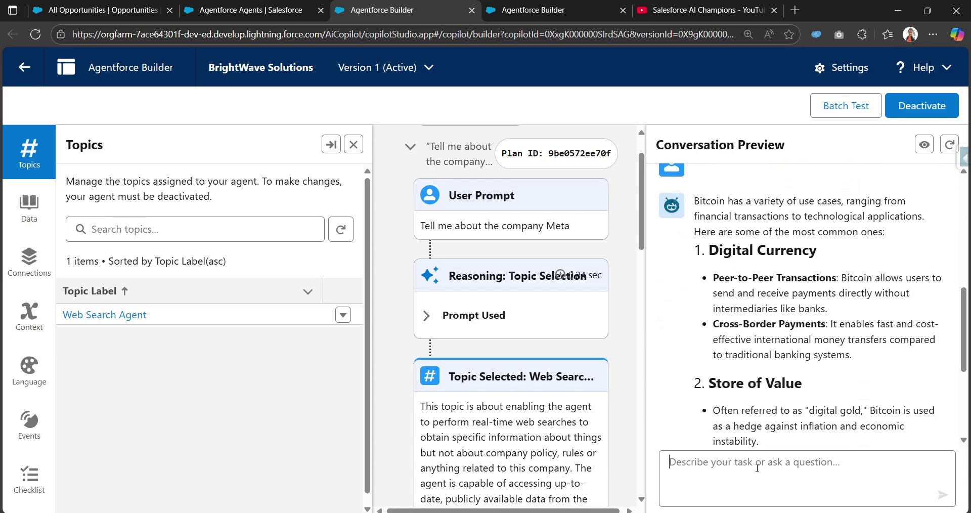
scroll(694, 318, down, 5)
scroll(694, 324, down, 10)
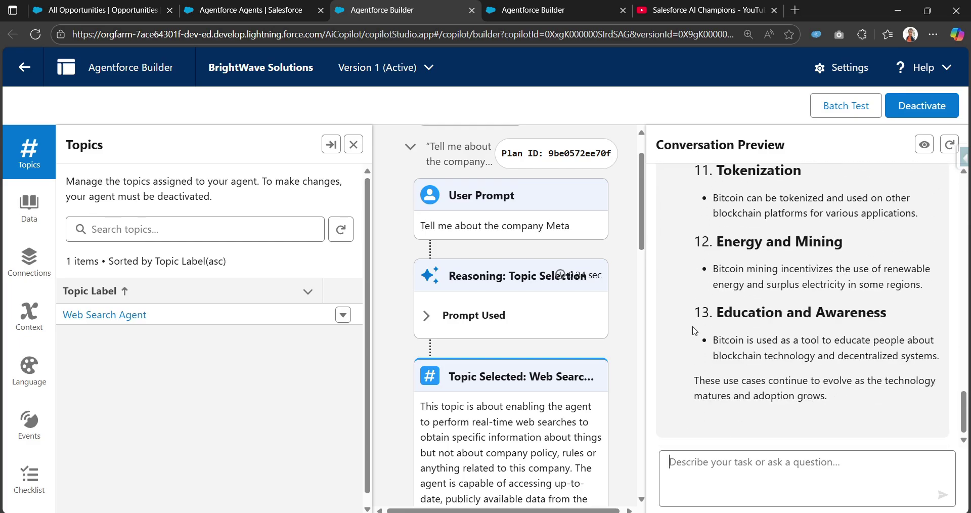
scroll(696, 330, up, 5)
scroll(698, 333, down, 5)
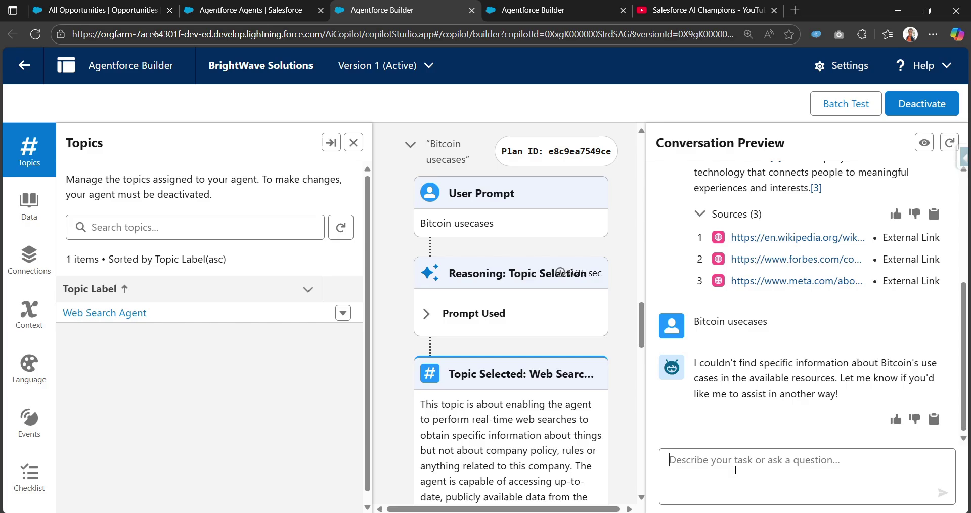
- Ask the agent "Ethereum Usecases" and look back over the conversation to the Meta answer
text(B)
key(BackSpace)
text(Ethereum )
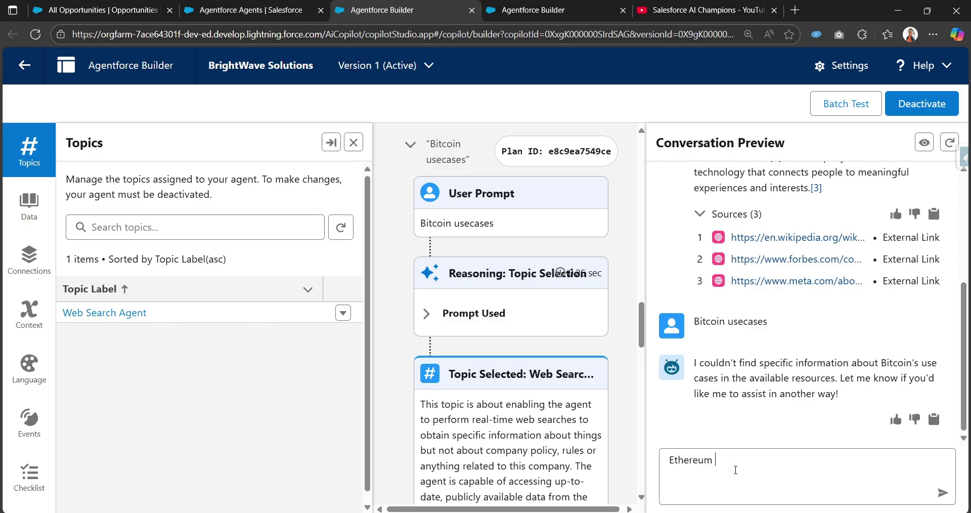
text(Usecases)
key(Return)
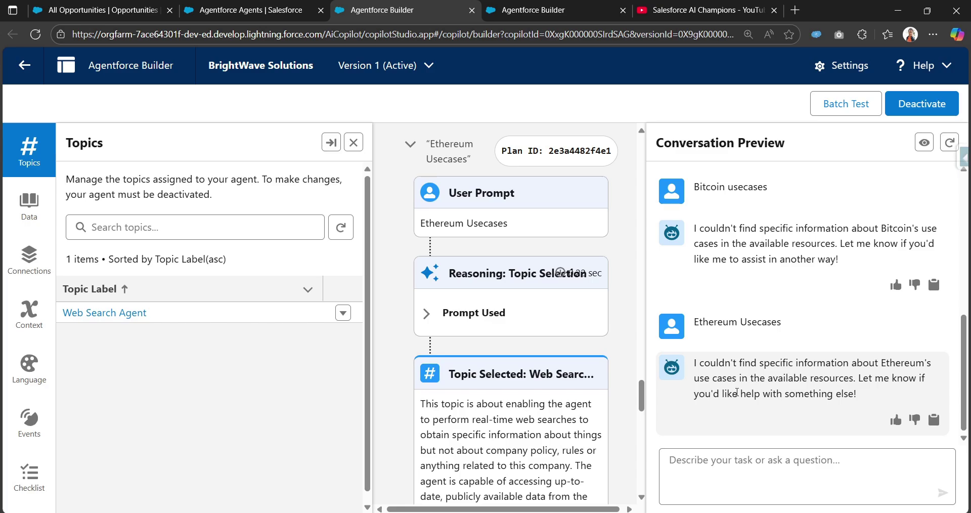
scroll(703, 405, up, 10)
scroll(694, 397, down, 4)
scroll(717, 382, up, 3)
scroll(718, 382, up, 2)
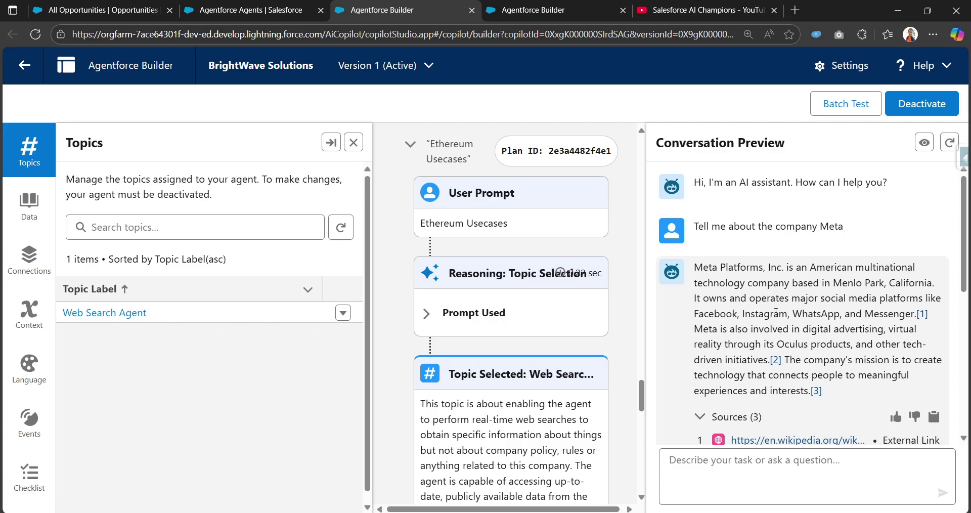
- Review the web data library in Salesforce Setup and in the agent's builder, including its web source and source display settings
click(251, 10)
scroll(312, 360, up, 4)
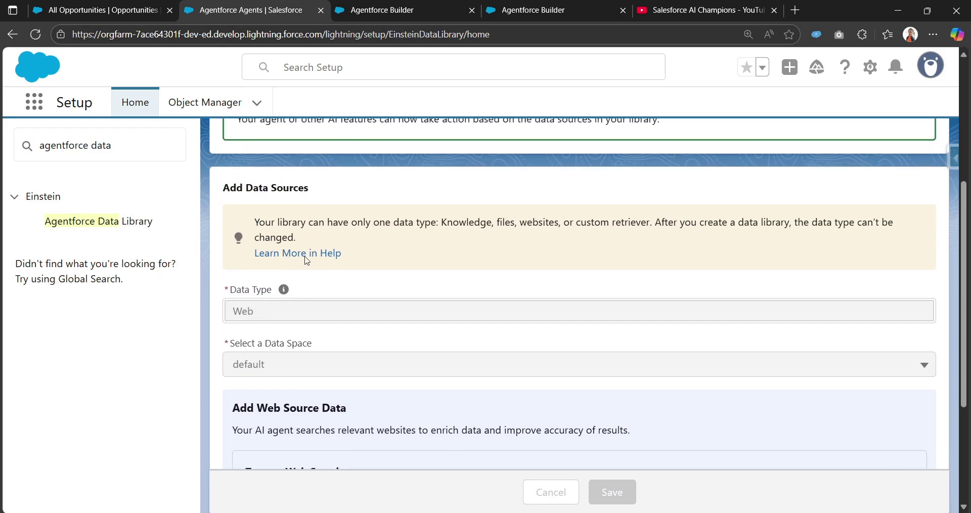
click(377, 10)
click(29, 203)
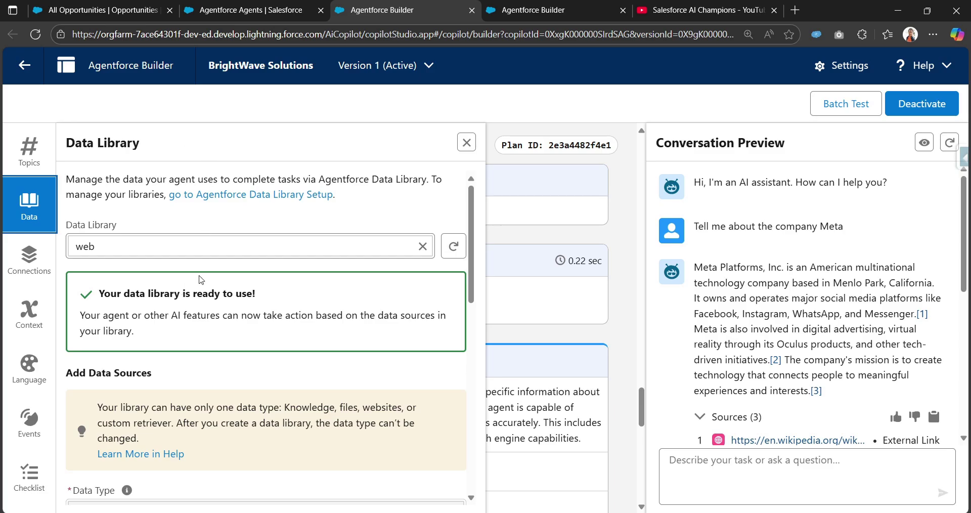
scroll(202, 283, down, 6)
scroll(202, 295, down, 3)
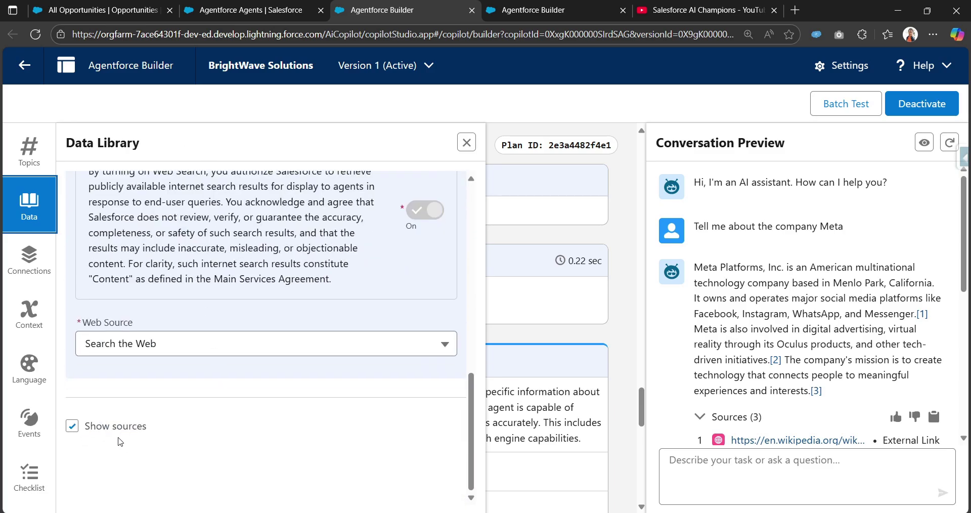
scroll(202, 430, up, 8)
scroll(213, 429, up, 1)
- Review the Web Search Agent topic's configuration and assigned actions, return to the topics list, and view the Meta answer's sources
click(29, 149)
click(140, 313)
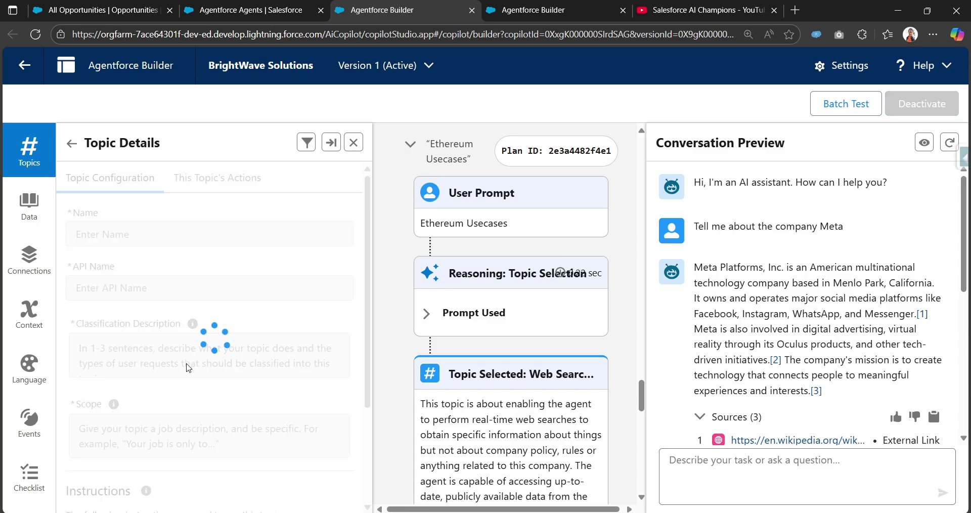
scroll(186, 367, down, 5)
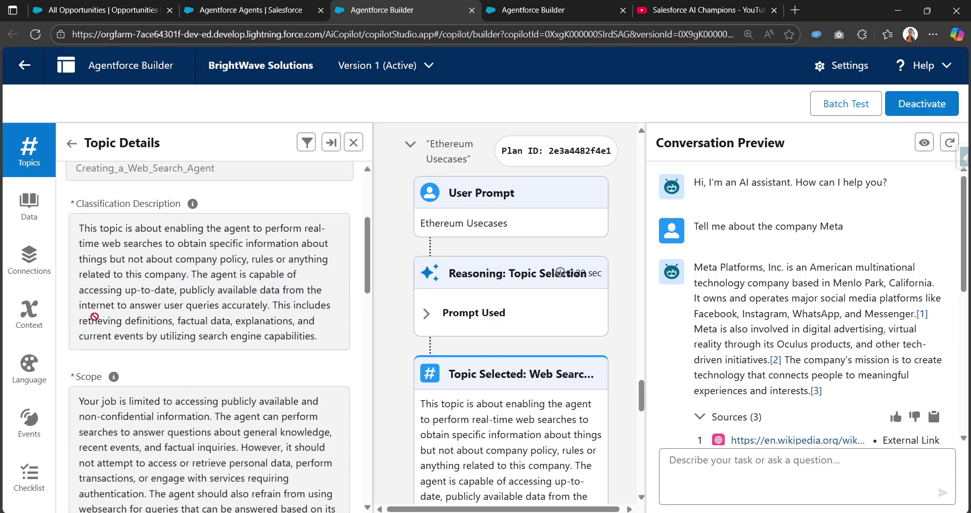
scroll(163, 396, down, 3)
scroll(152, 387, up, 10)
click(178, 178)
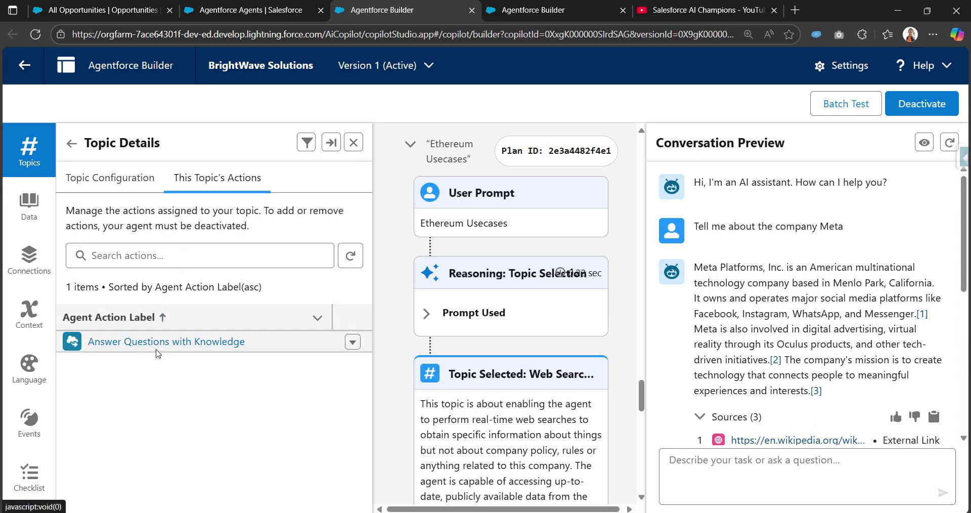
click(72, 143)
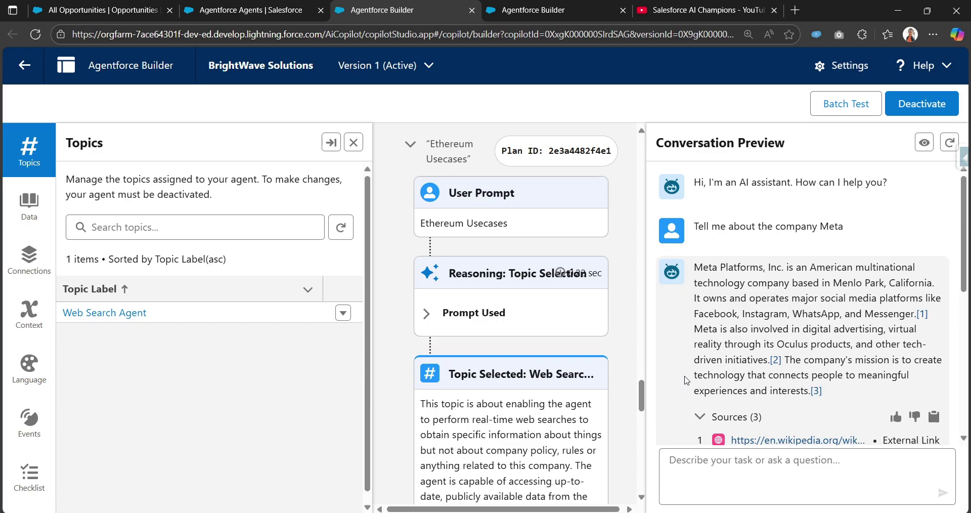
scroll(687, 380, down, 1)
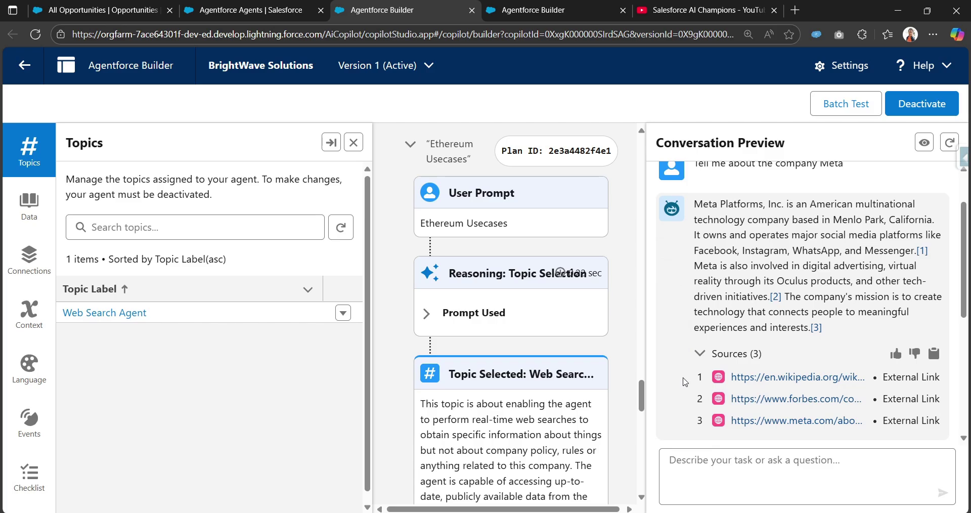